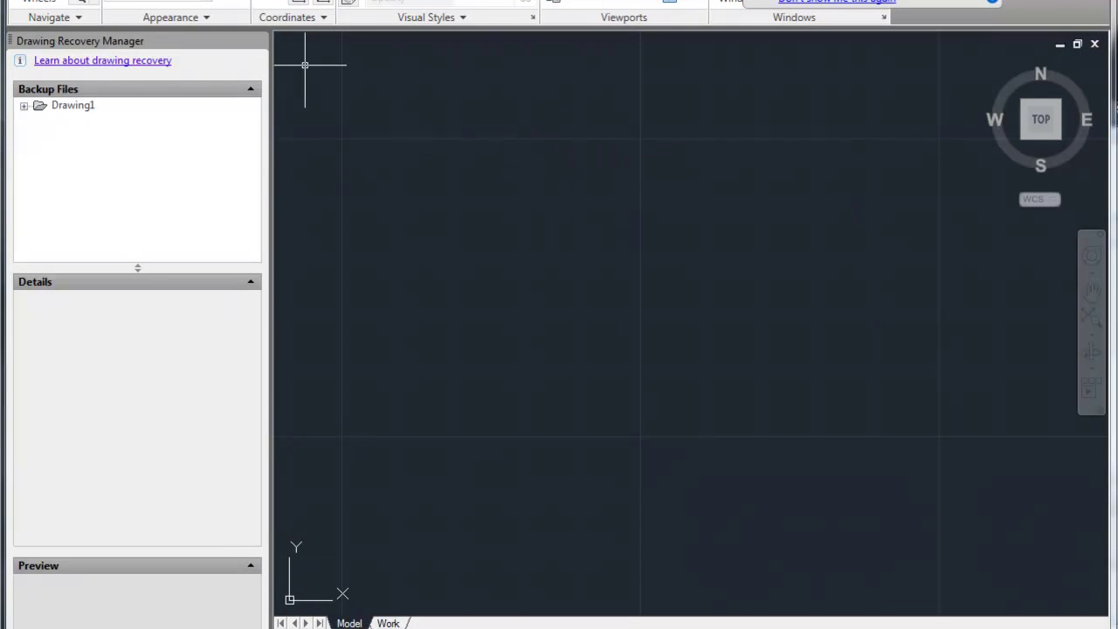
- Open the recent Drawing1.dwg showing the pink-haired anime girl line-art
{"action": "left_click", "coordinate": [13, 2]}
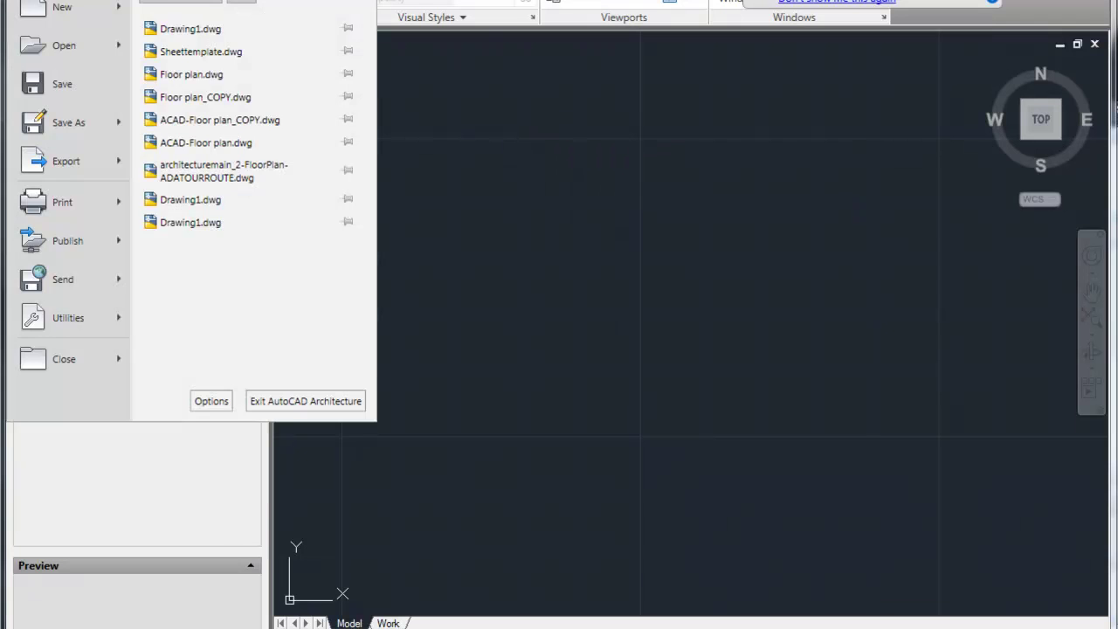
{"action": "left_click", "coordinate": [179, 29]}
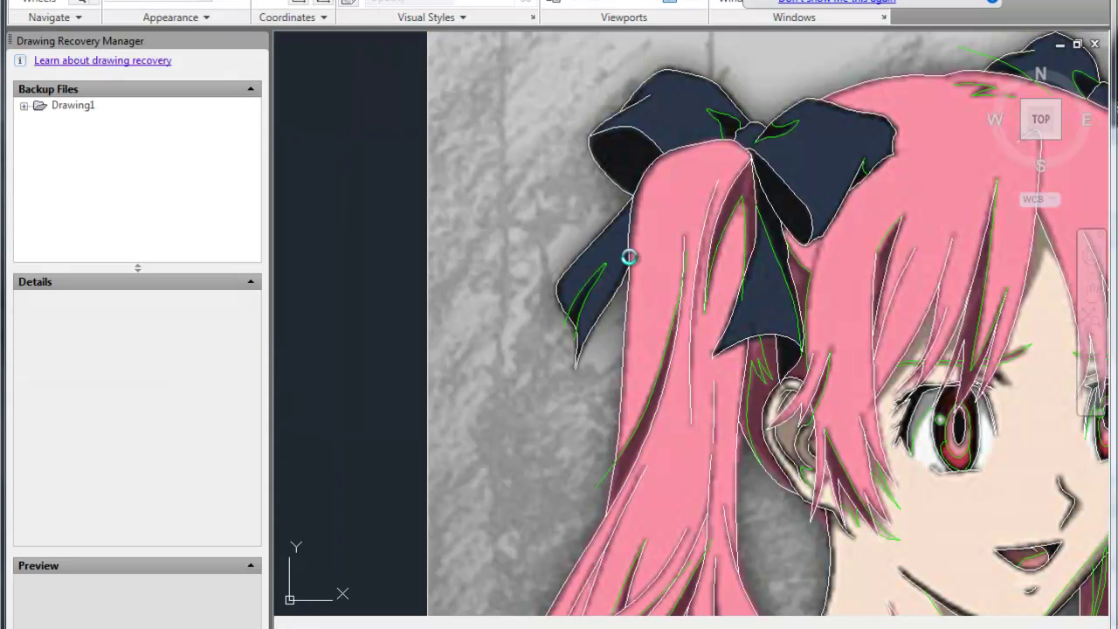
{"action": "middle_click_drag", "start_coordinate": [793, 195], "coordinate": [605, 190]}
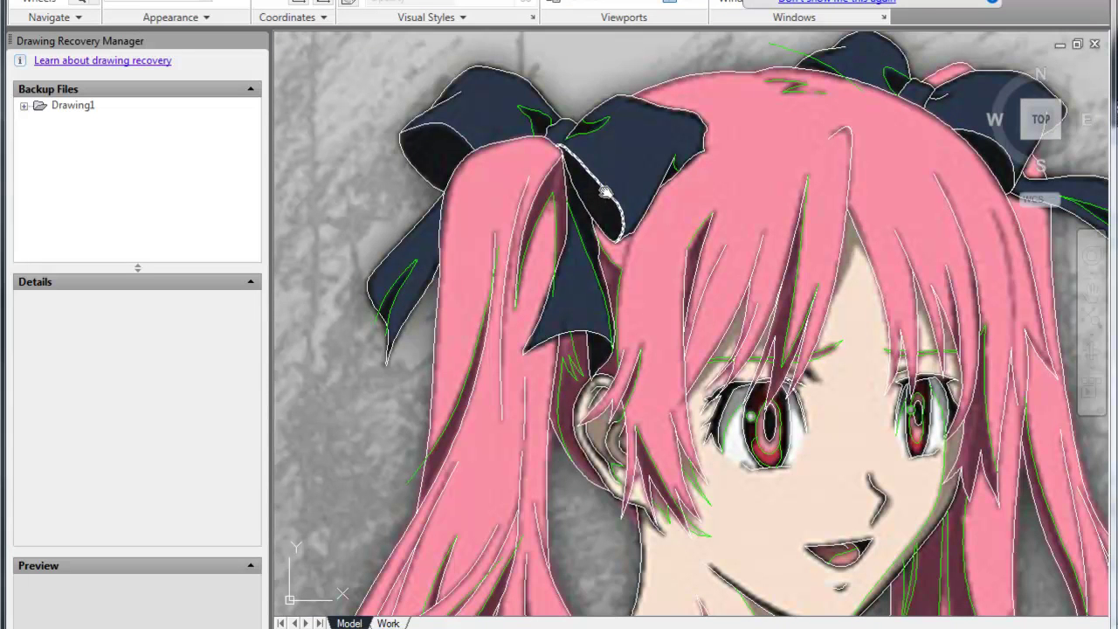
{"action": "left_click", "coordinate": [583, 131]}
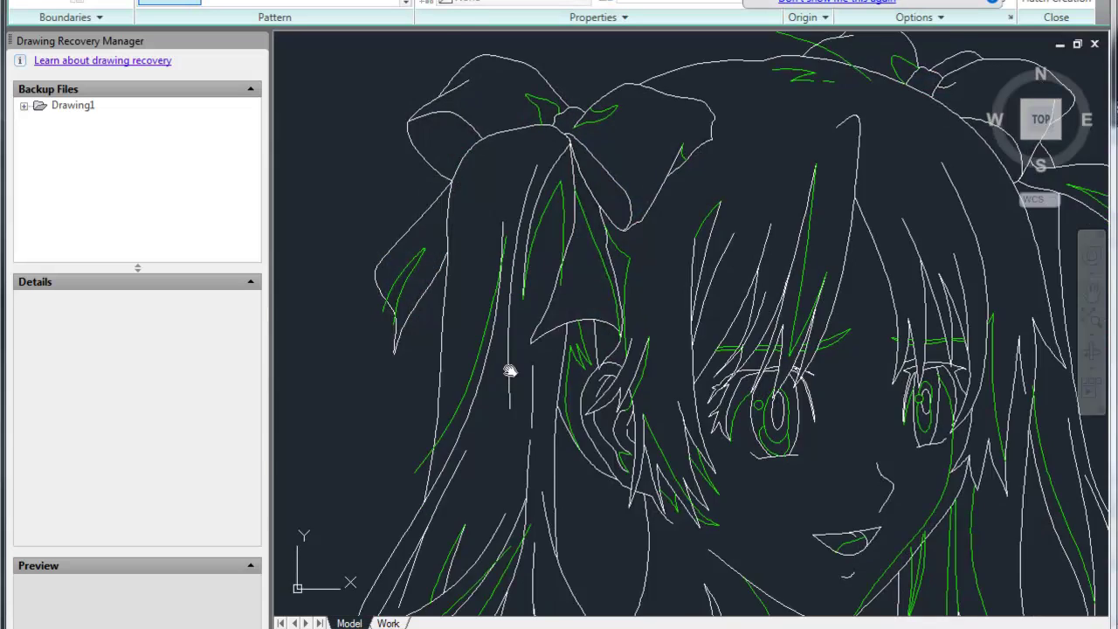
{"action": "middle_click_drag", "start_coordinate": [401, 383], "coordinate": [449, 308]}
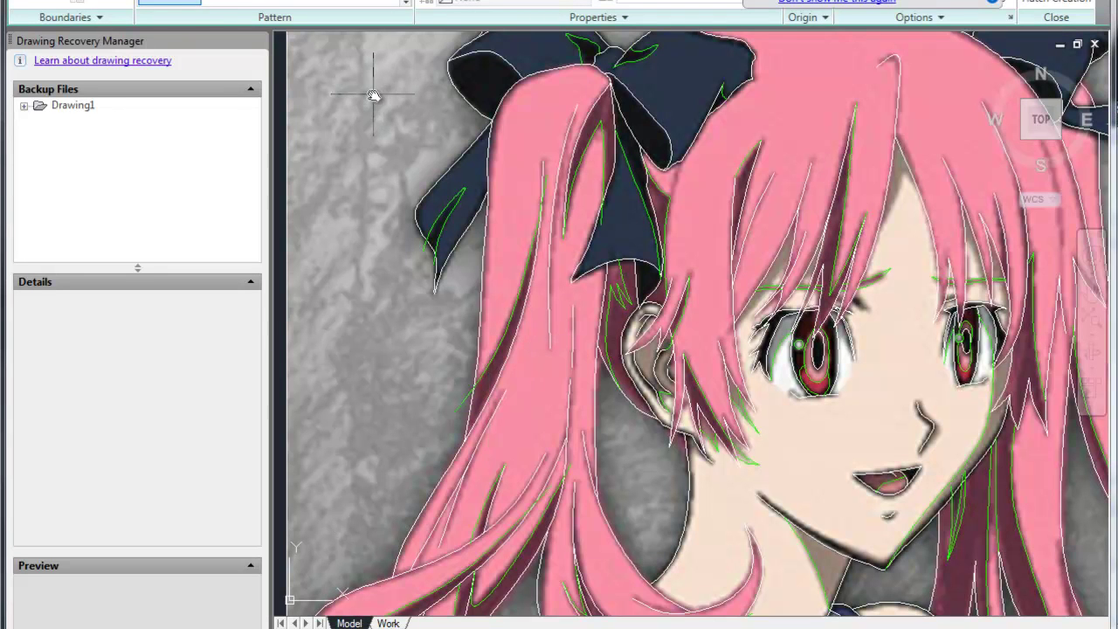
{"action": "key", "text": "Escape"}
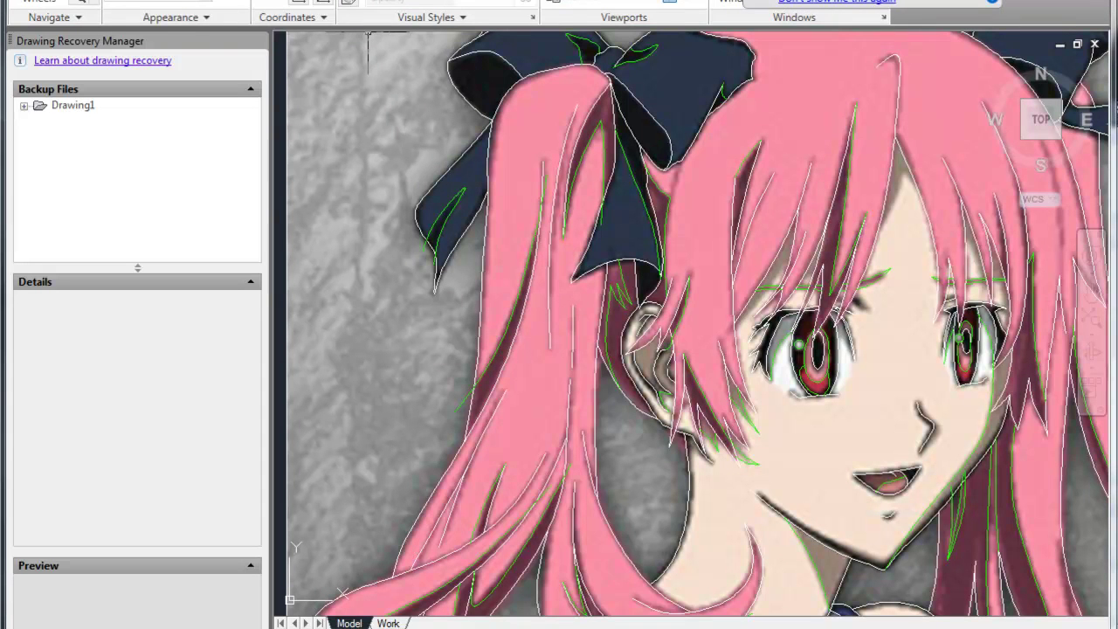
{"action": "left_click", "coordinate": [477, 0]}
- Make Shadow boundaries the current layer
{"action": "left_click", "coordinate": [543, 2]}
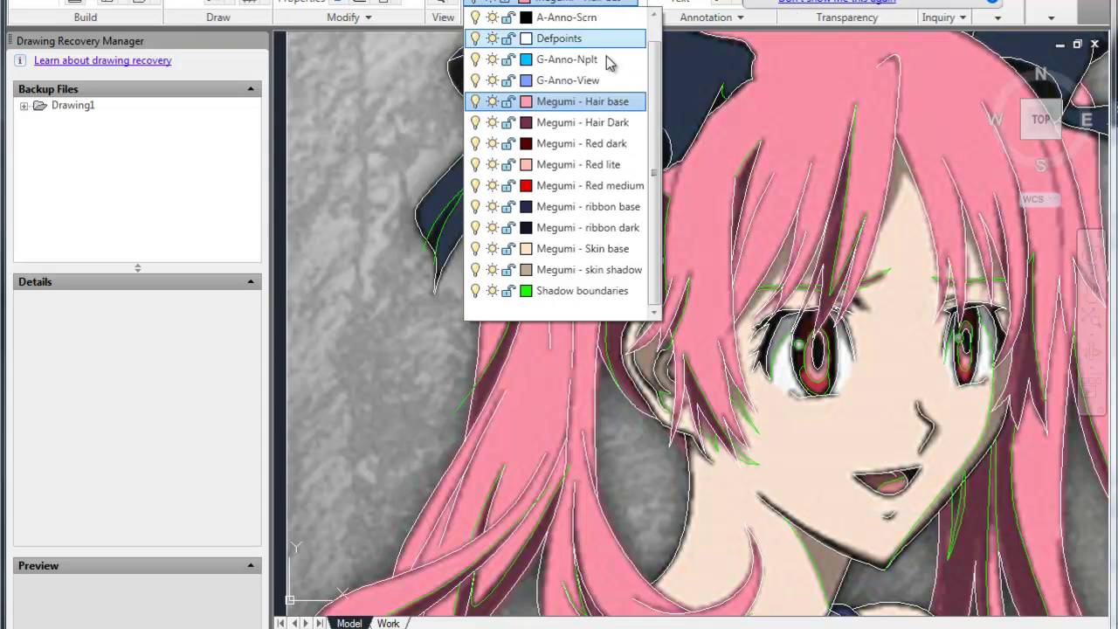
{"action": "left_click", "coordinate": [566, 291]}
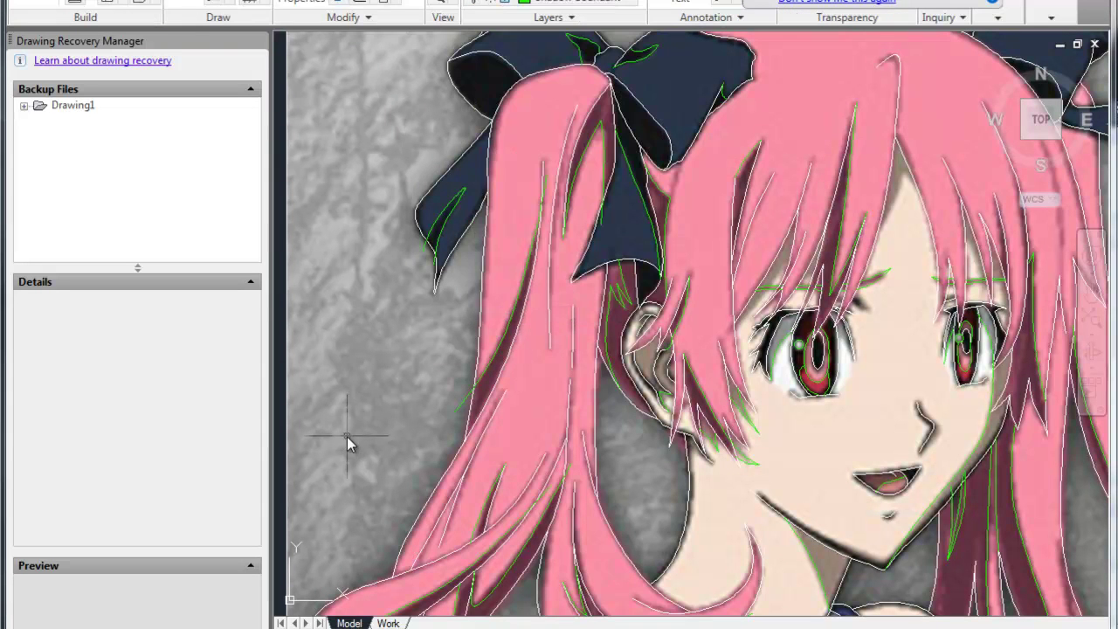
{"action": "scroll", "coordinate": [472, 297], "scroll_direction": "down", "scroll_amount": 3}
{"action": "scroll", "coordinate": [476, 300], "scroll_direction": "up", "scroll_amount": 3}
- Draw a three-segment green boundary line across hair and face, then make Megumi - Hair base current
{"action": "type", "text": "l"}
{"action": "key", "text": "Return"}
{"action": "left_click", "coordinate": [398, 148]}
{"action": "scroll", "coordinate": [397, 149], "scroll_direction": "down", "scroll_amount": 2}
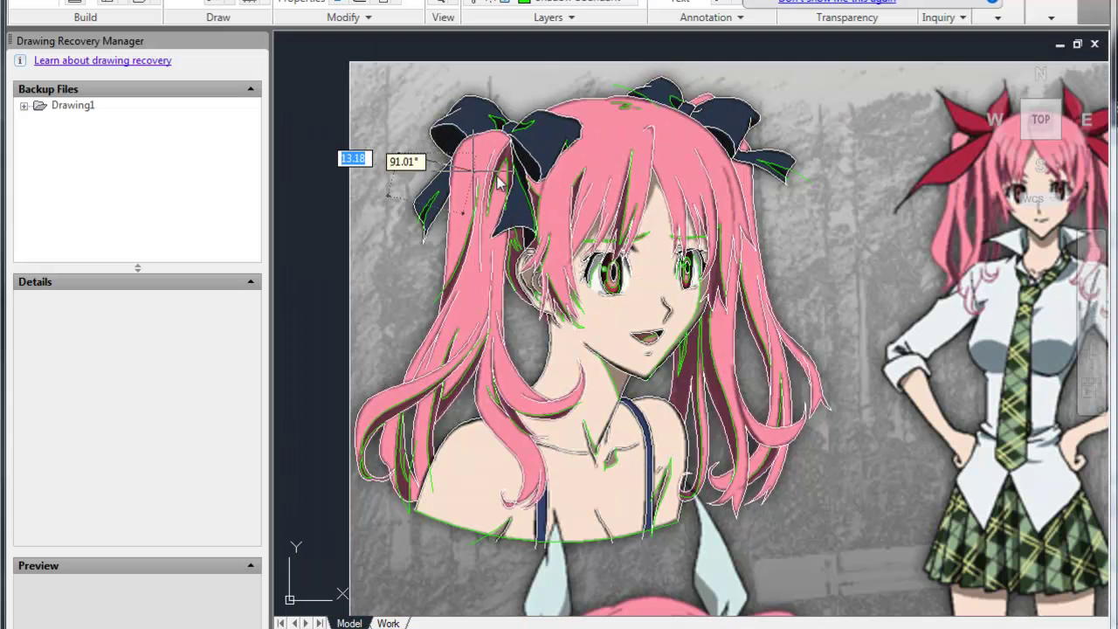
{"action": "left_click", "coordinate": [883, 229]}
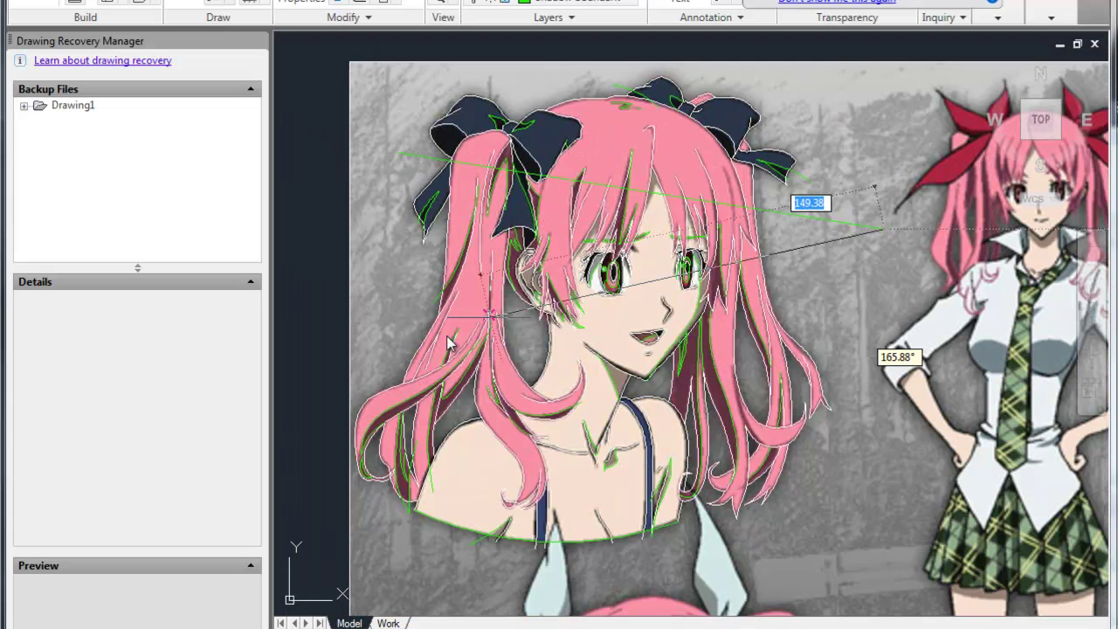
{"action": "left_click", "coordinate": [324, 370]}
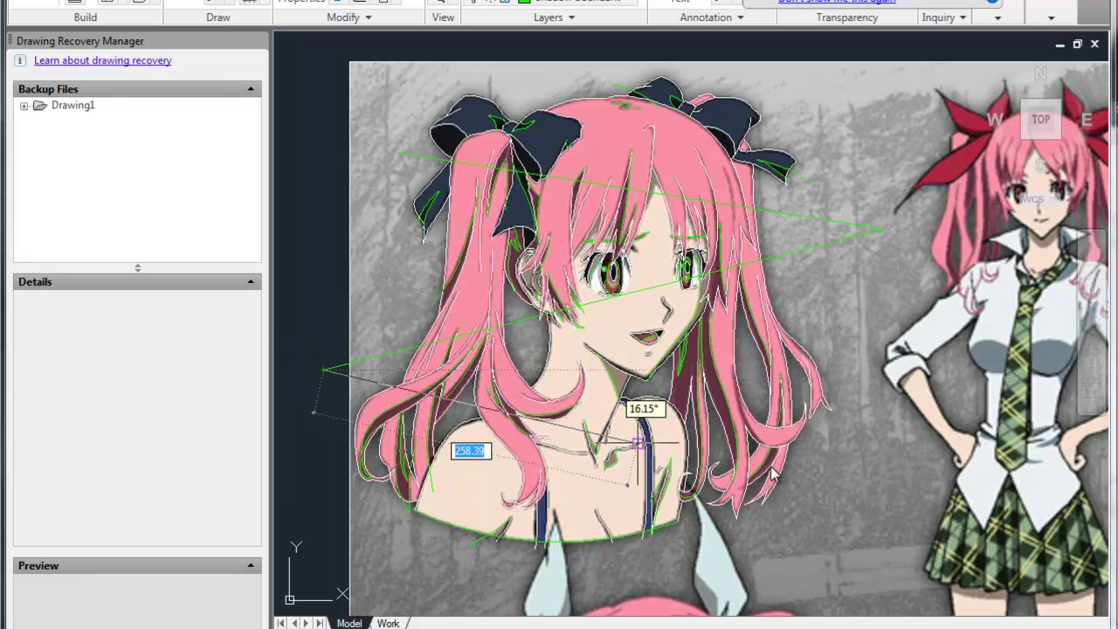
{"action": "left_click", "coordinate": [860, 482]}
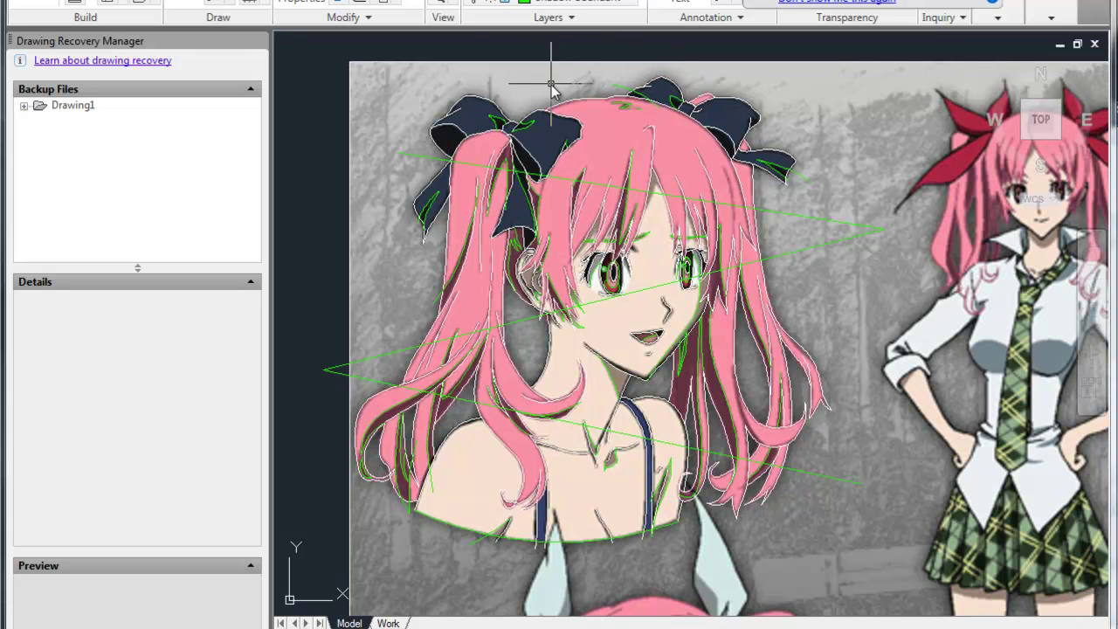
{"action": "left_click", "coordinate": [585, 3]}
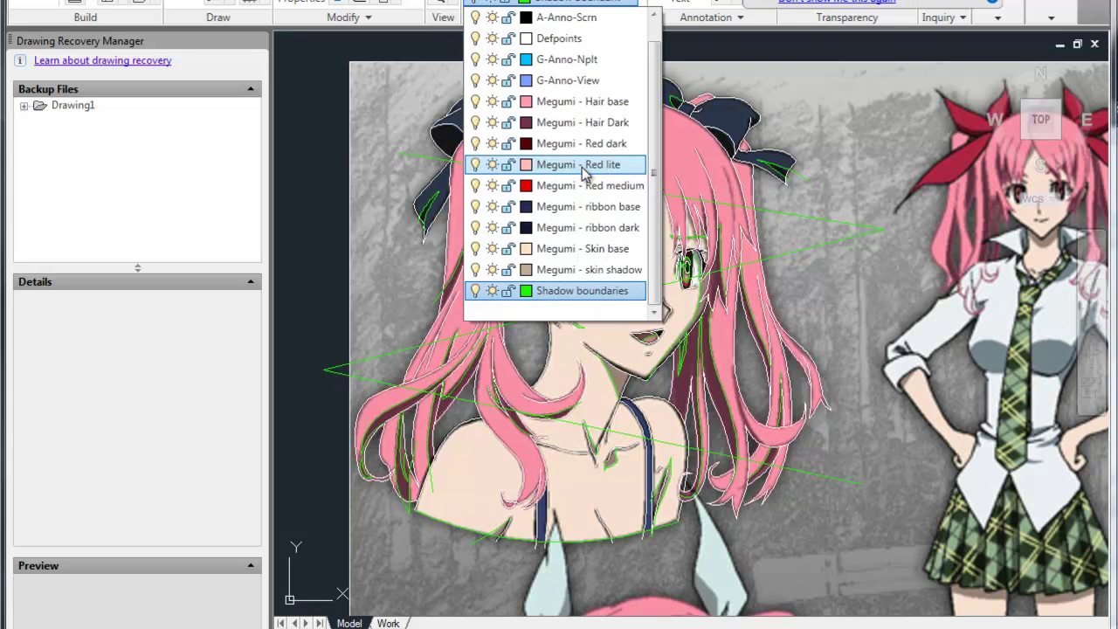
{"action": "left_click", "coordinate": [585, 102]}
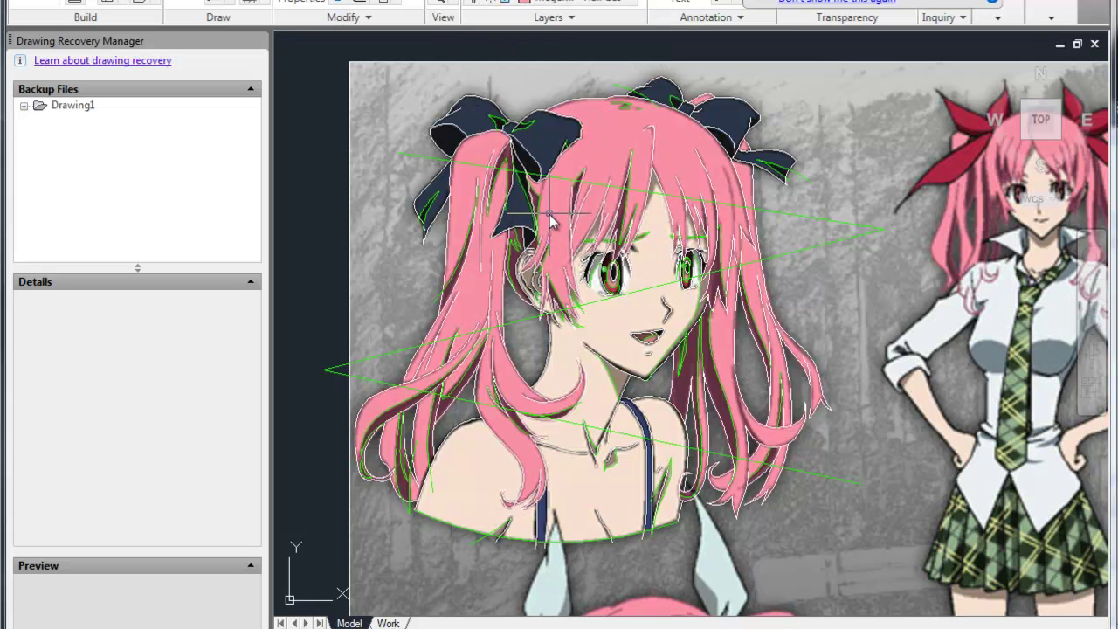
- Hatch the hair region just beneath the left bow in pink
{"action": "type", "text": "h"}
{"action": "key", "text": "Return"}
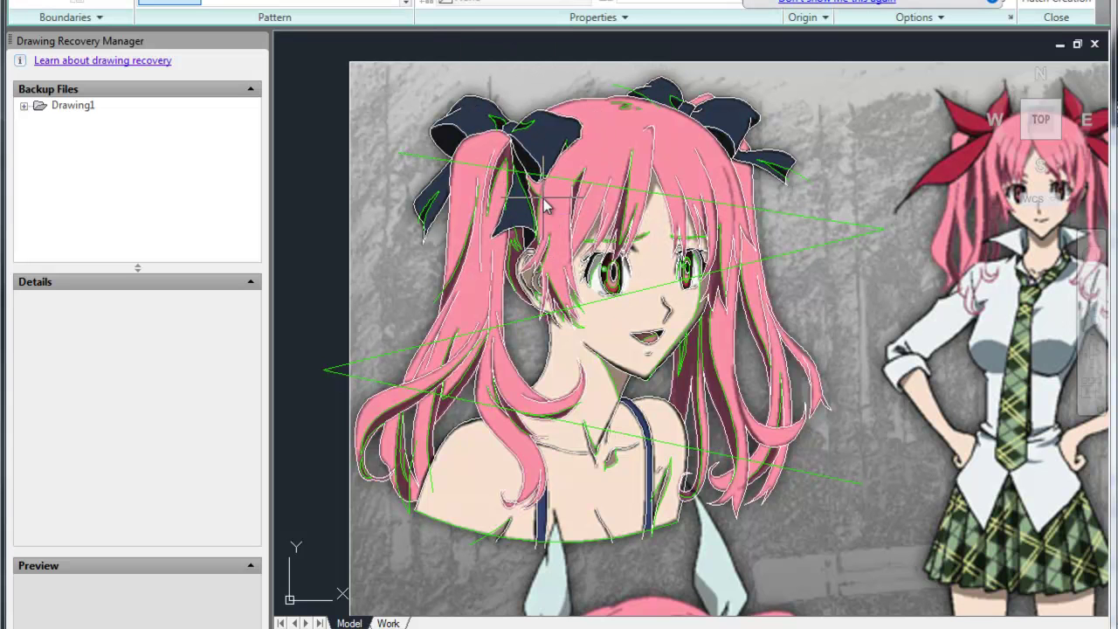
{"action": "scroll", "coordinate": [492, 220], "scroll_direction": "up", "scroll_amount": 2}
{"action": "scroll", "coordinate": [482, 169], "scroll_direction": "up", "scroll_amount": 3}
{"action": "scroll", "coordinate": [489, 109], "scroll_direction": "up", "scroll_amount": 2}
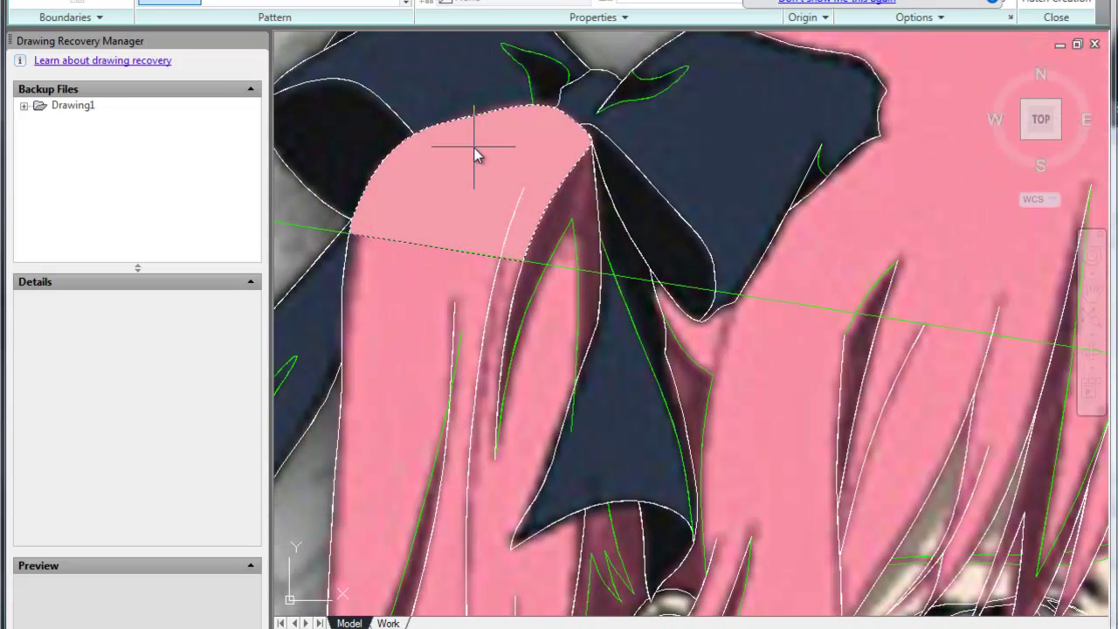
{"action": "left_click", "coordinate": [475, 157]}
{"action": "key", "text": "Return"}
{"action": "mouse_move", "coordinate": [463, 229]}
{"action": "middle_mouse_down"}
{"action": "mouse_move", "coordinate": [579, 155]}
{"action": "mouse_move", "coordinate": [621, 156]}
{"action": "middle_mouse_up"}
{"action": "key", "text": "Return"}
{"action": "scroll", "coordinate": [552, 205], "scroll_direction": "down", "scroll_amount": 3}
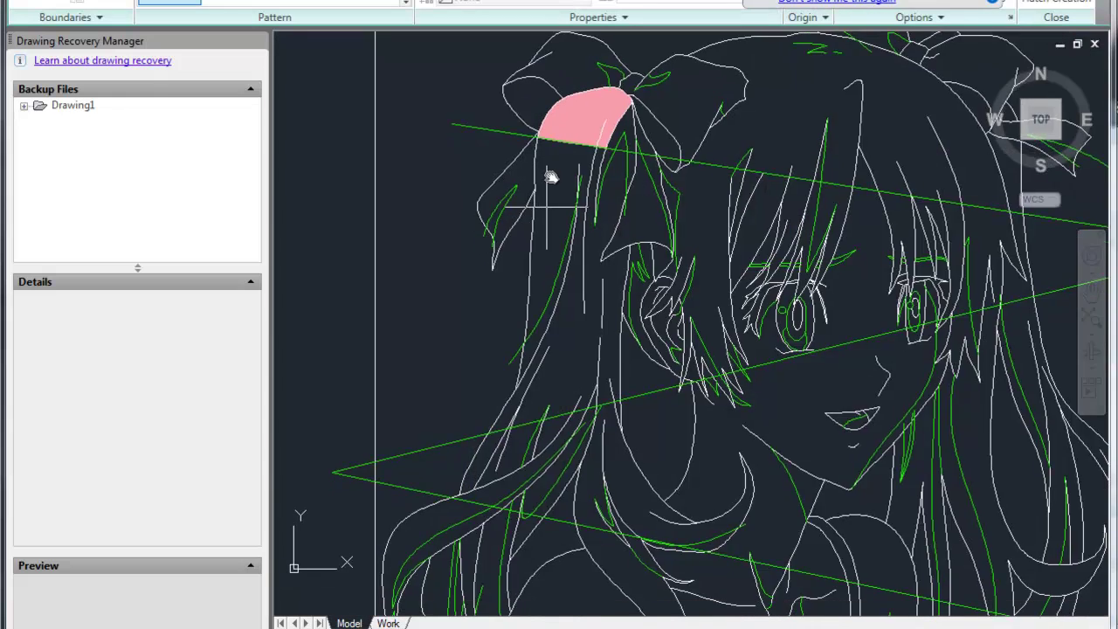
{"action": "scroll", "coordinate": [555, 204], "scroll_direction": "up", "scroll_amount": 2}
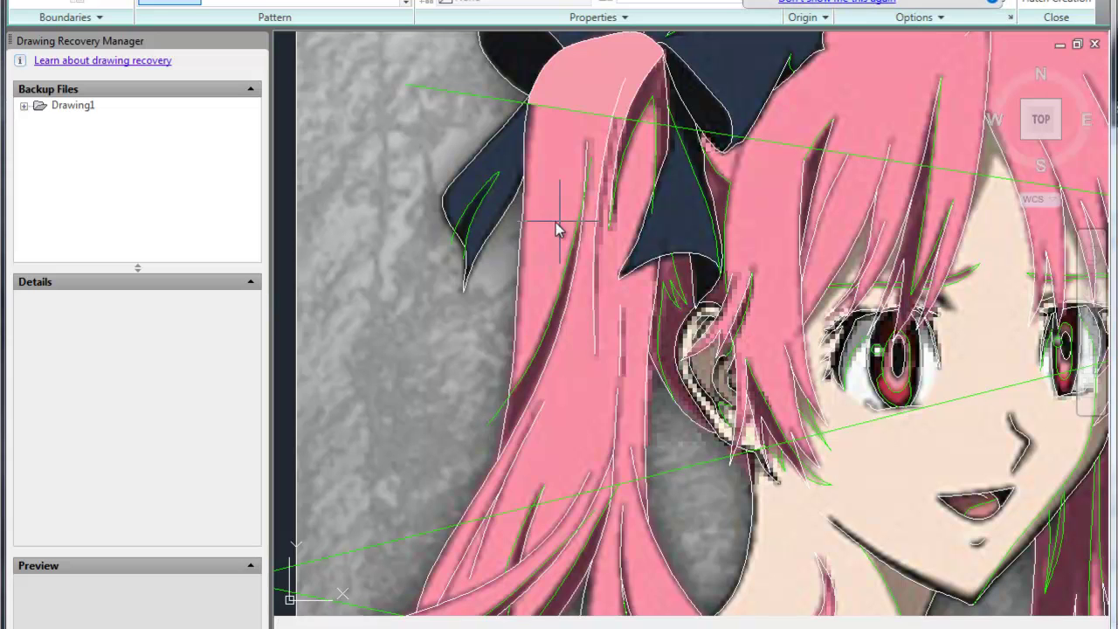
- Commit pink hatch fills on the lower strands of the left pigtail
{"action": "key", "text": "Return"}
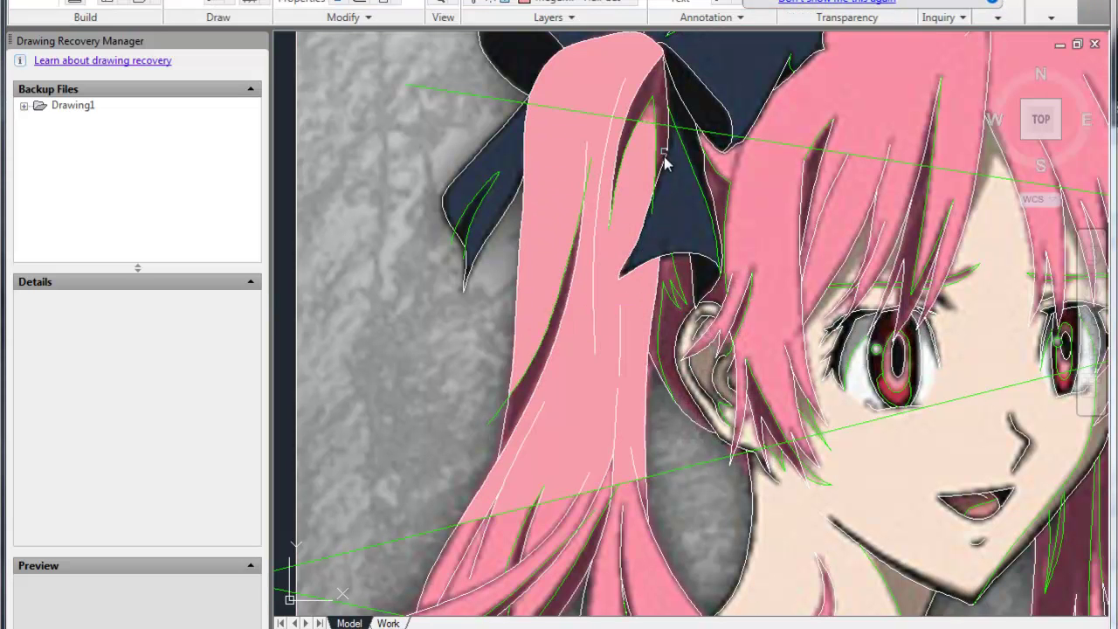
{"action": "scroll", "coordinate": [649, 120], "scroll_direction": "up", "scroll_amount": 4}
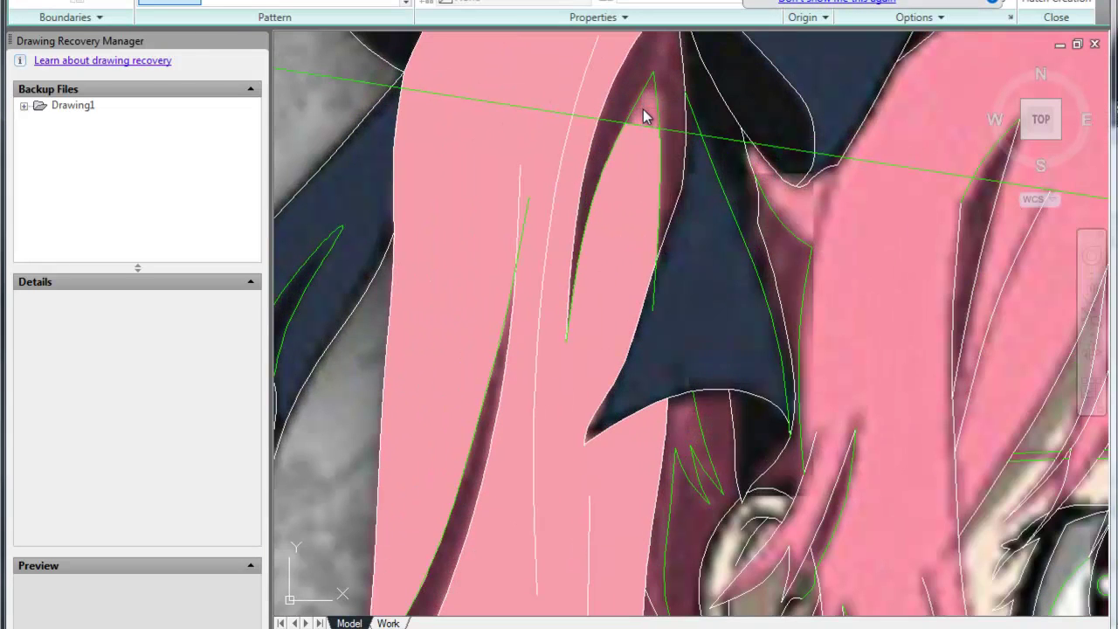
{"action": "key", "text": "Return"}
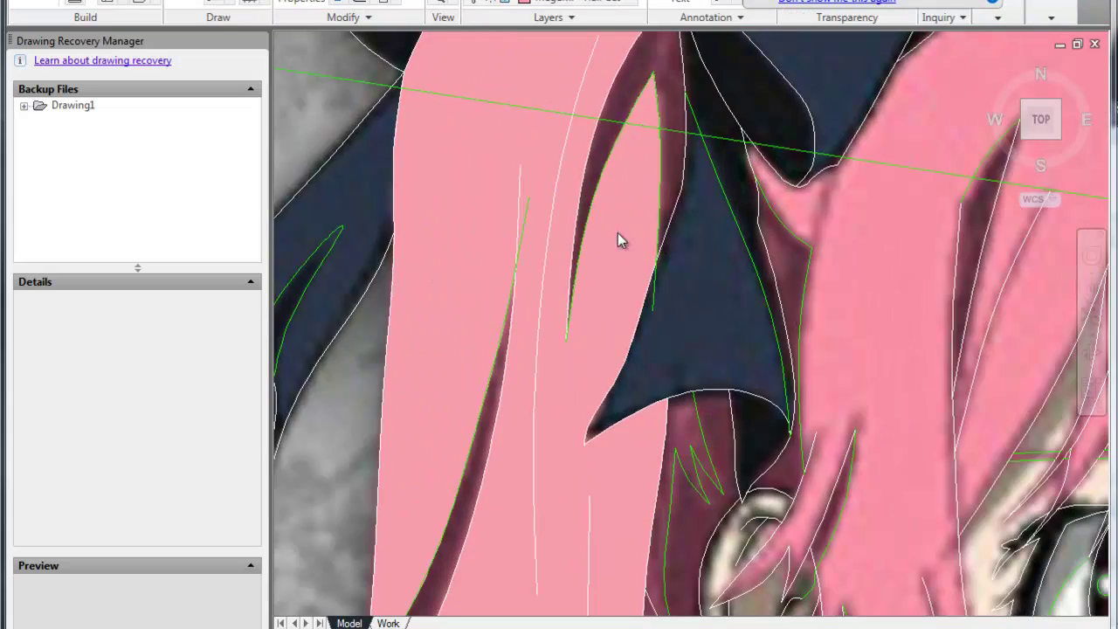
{"action": "scroll", "coordinate": [617, 233], "scroll_direction": "down", "scroll_amount": 5}
{"action": "scroll", "coordinate": [643, 162], "scroll_direction": "up", "scroll_amount": 3}
{"action": "scroll", "coordinate": [592, 324], "scroll_direction": "up", "scroll_amount": 3}
{"action": "scroll", "coordinate": [579, 332], "scroll_direction": "up", "scroll_amount": 2}
{"action": "middle_click_drag", "start_coordinate": [579, 332], "coordinate": [736, 219]}
- Fill the upper-left pigtail strands with pink hatch, bounded by the green shadow lines
{"action": "key", "text": "Return"}
{"action": "scroll", "coordinate": [738, 248], "scroll_direction": "down", "scroll_amount": 2}
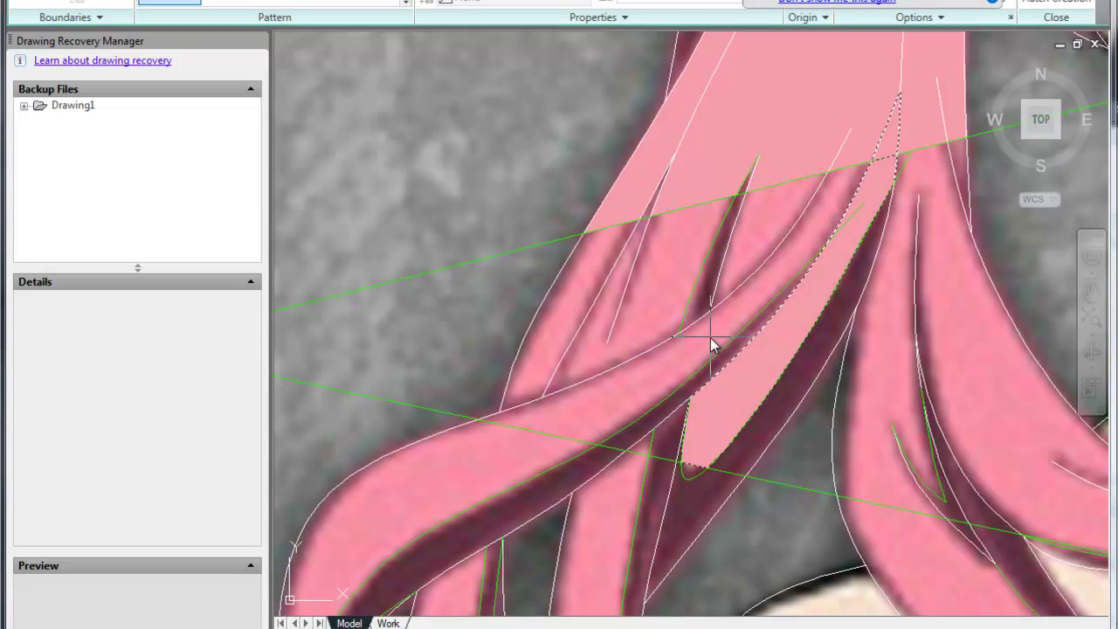
{"action": "key", "text": "Return"}
{"action": "key", "text": "Return"}
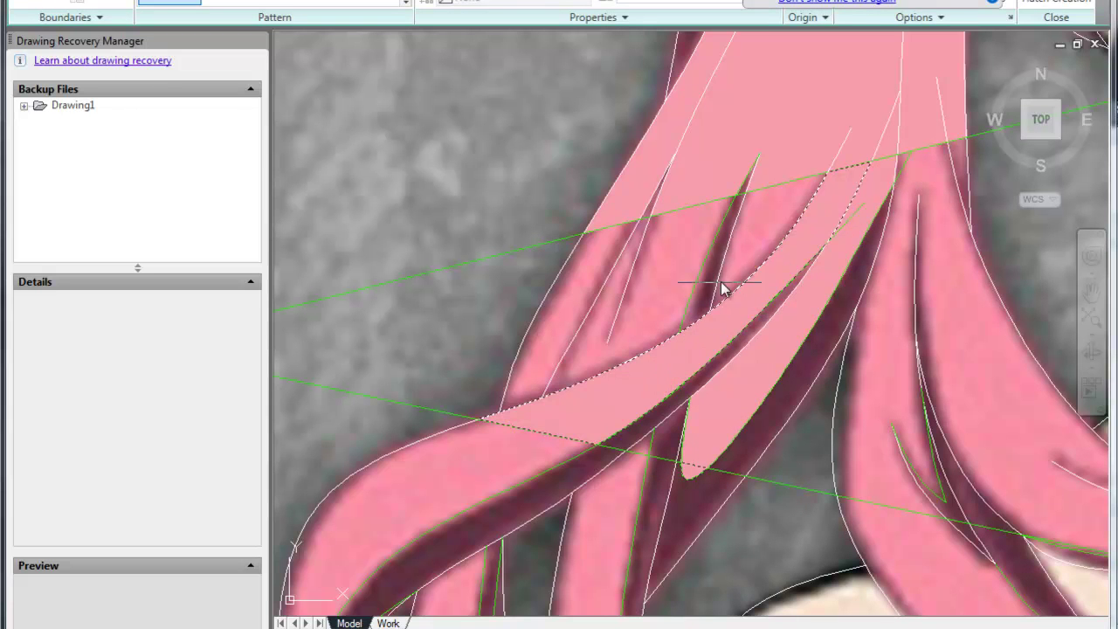
{"action": "left_click", "coordinate": [681, 256]}
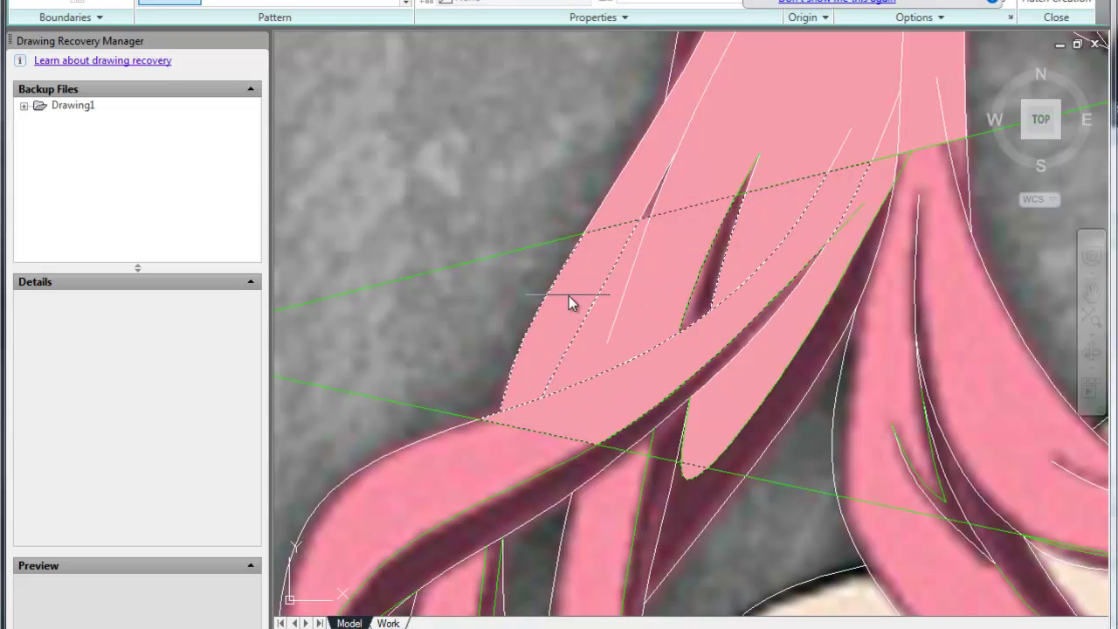
{"action": "key", "text": "Return"}
{"action": "middle_click_drag", "start_coordinate": [569, 296], "coordinate": [609, 315]}
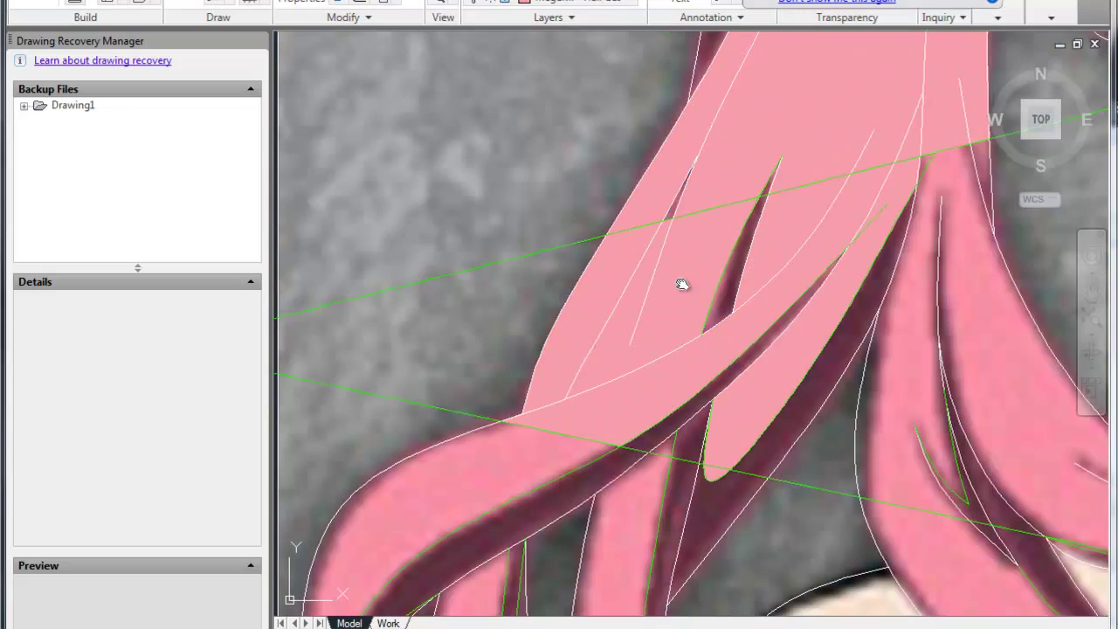
{"action": "key", "text": "Return"}
{"action": "scroll", "coordinate": [673, 212], "scroll_direction": "up", "scroll_amount": 3}
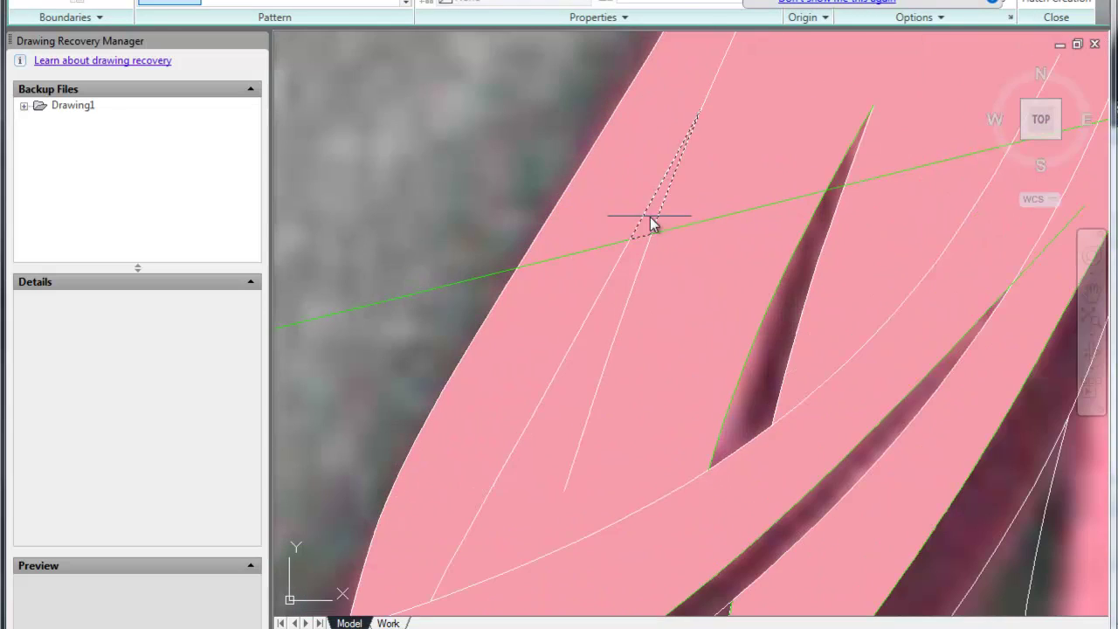
{"action": "key", "text": "Return"}
{"action": "scroll", "coordinate": [651, 288], "scroll_direction": "down", "scroll_amount": 5}
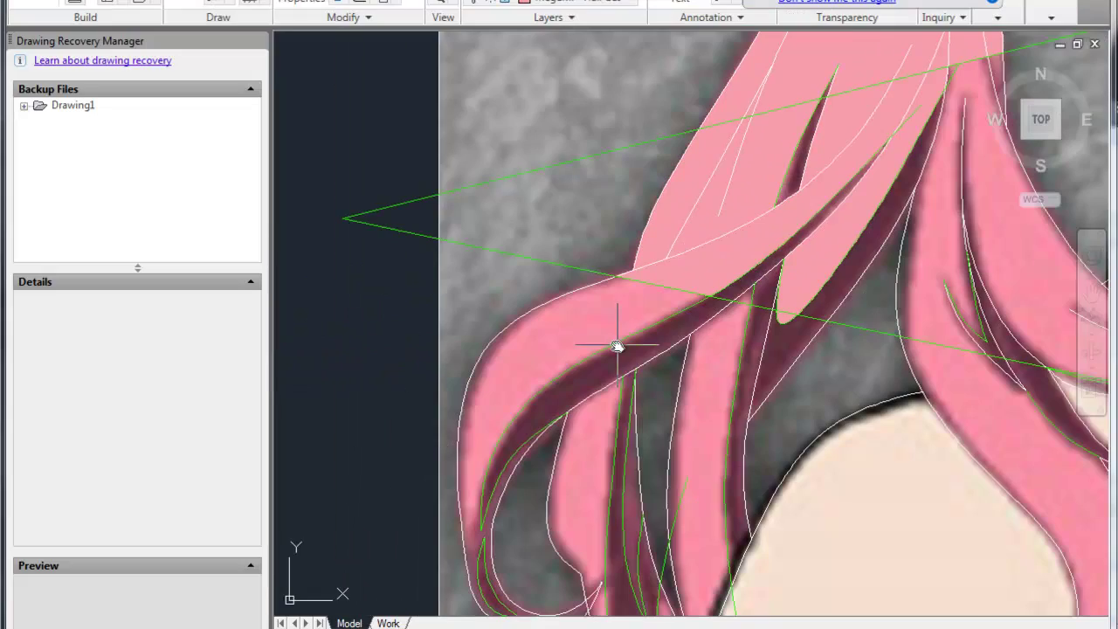
- Hatch the outer curling left hair lock pink and center the view on its tip
{"action": "scroll", "coordinate": [524, 299], "scroll_direction": "up", "scroll_amount": 3}
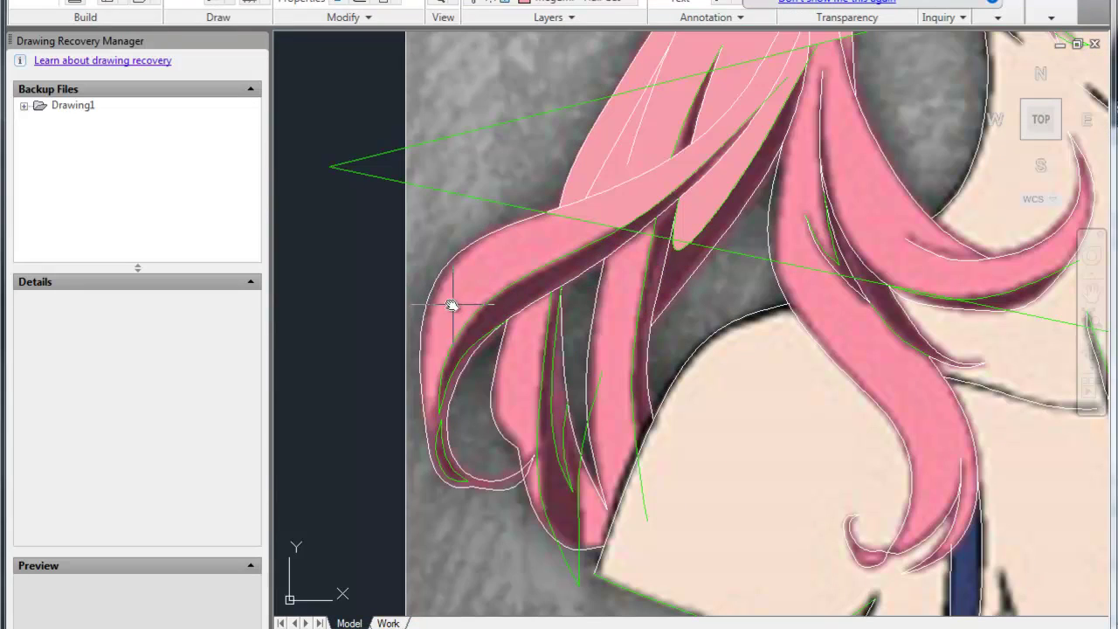
{"action": "key", "text": "Return"}
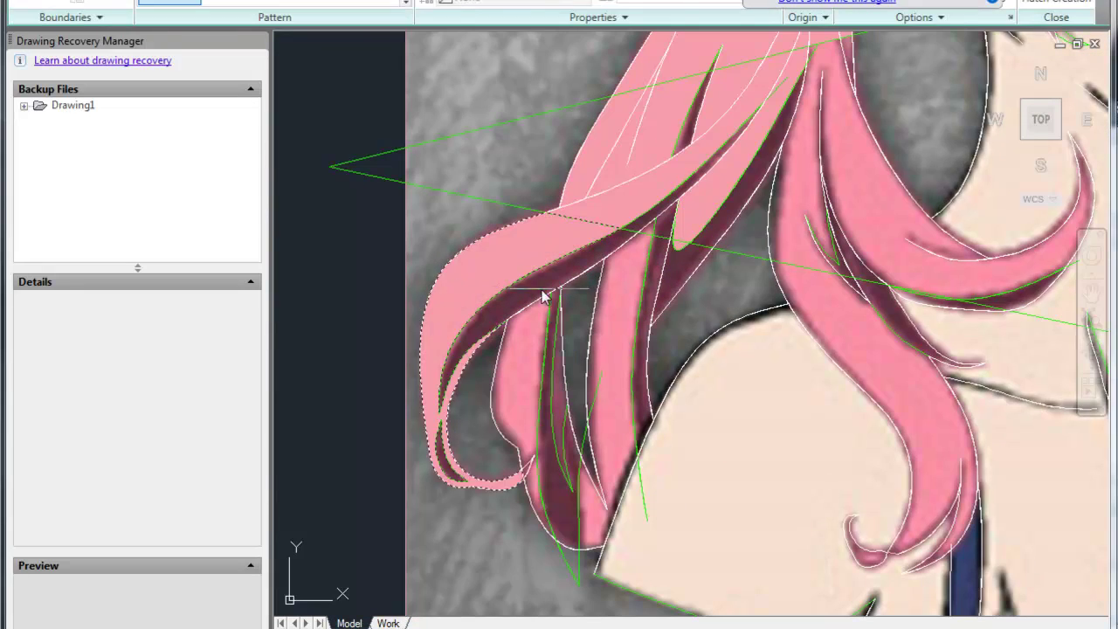
{"action": "key", "text": "Return"}
{"action": "middle_click_drag", "start_coordinate": [565, 374], "coordinate": [492, 274]}
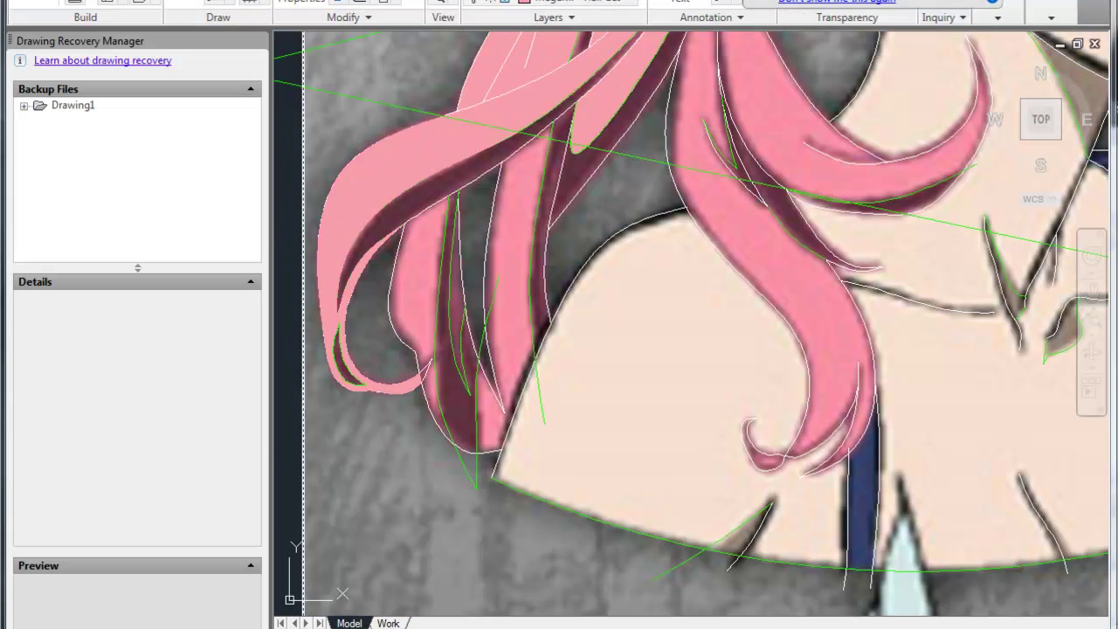
{"action": "scroll", "coordinate": [381, 290], "scroll_direction": "up", "scroll_amount": 3}
{"action": "key", "text": "Return"}
{"action": "middle_click_drag", "start_coordinate": [428, 307], "coordinate": [357, 407]}
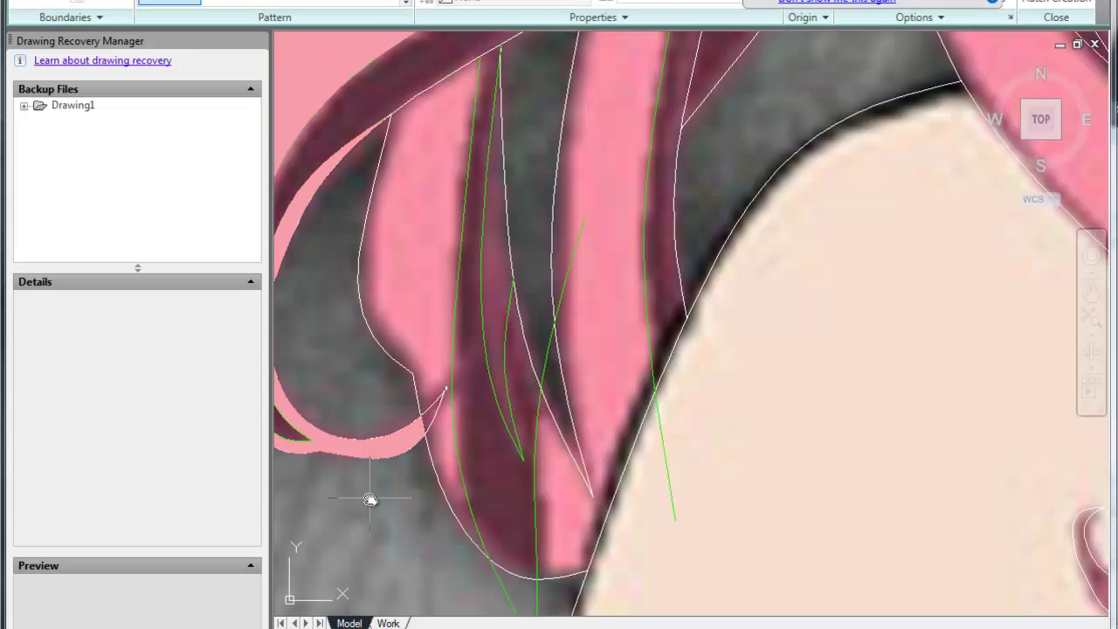
- Delete the stray triangular and leftover pink fills at the curl tip
{"action": "left_click", "coordinate": [429, 417]}
{"action": "key", "text": "Return"}
{"action": "scroll", "coordinate": [407, 455], "scroll_direction": "up", "scroll_amount": 3}
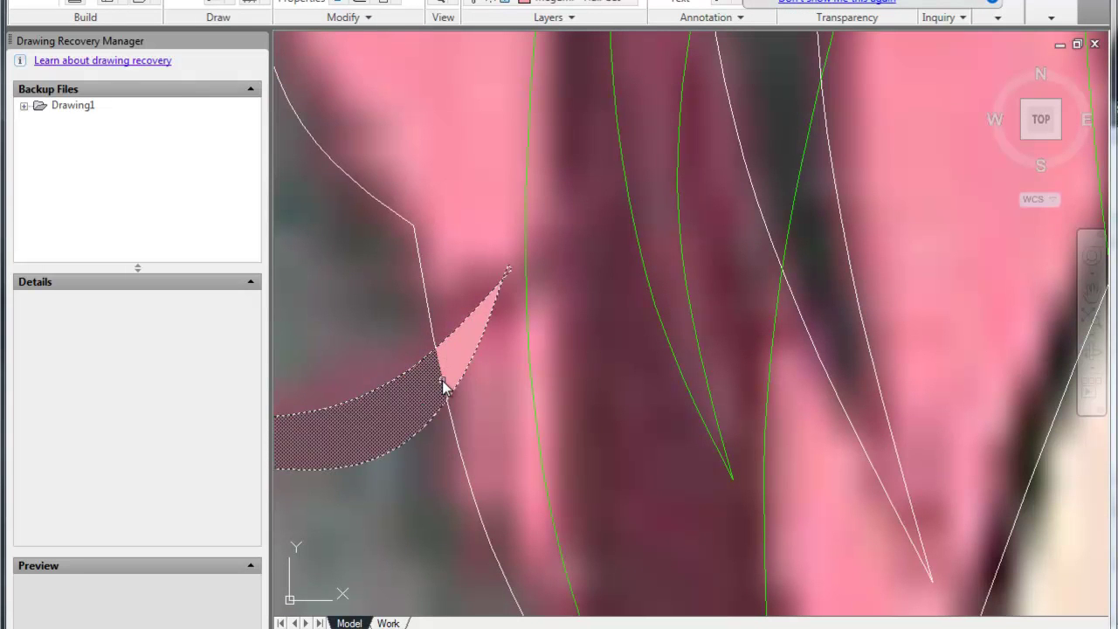
{"action": "scroll", "coordinate": [443, 380], "scroll_direction": "up", "scroll_amount": 4}
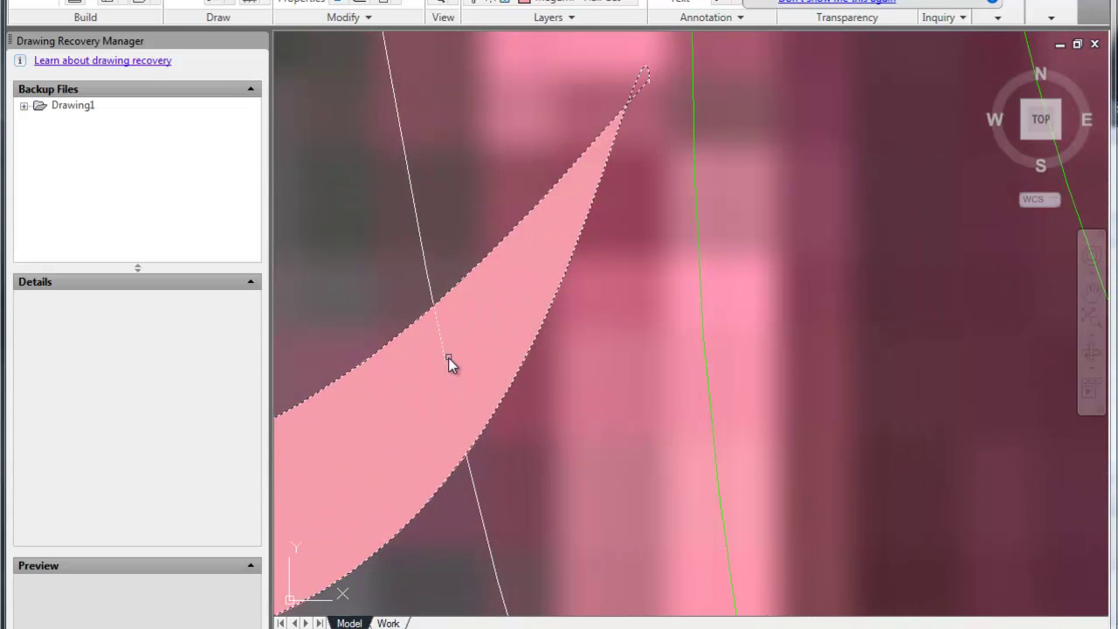
{"action": "left_click", "coordinate": [460, 352]}
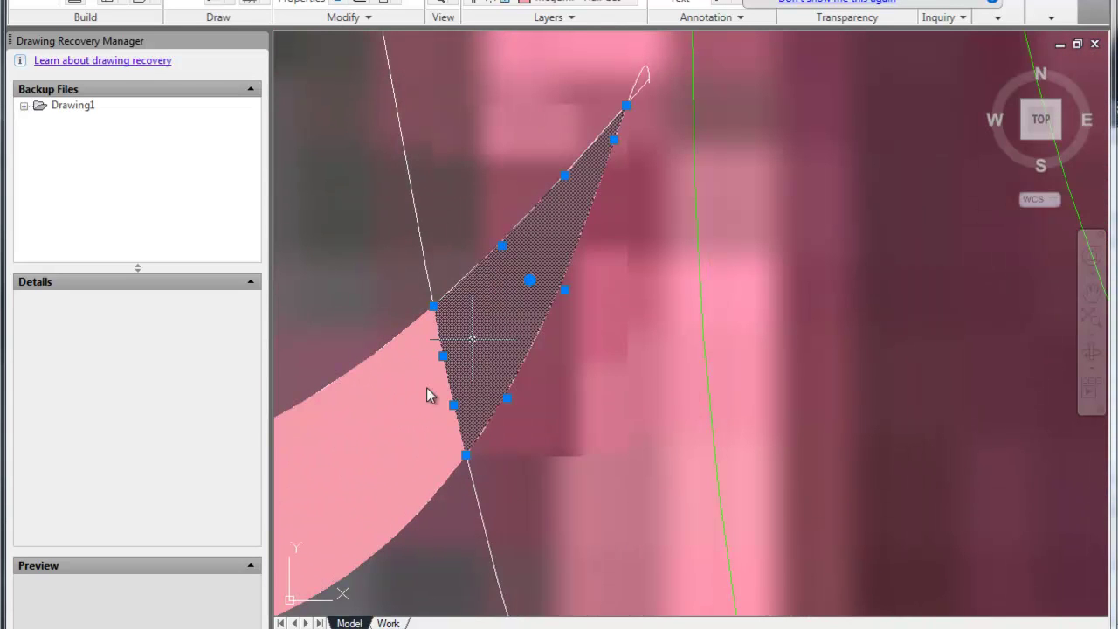
{"action": "key", "text": "Delete"}
{"action": "left_click", "coordinate": [400, 406]}
{"action": "key", "text": "Delete"}
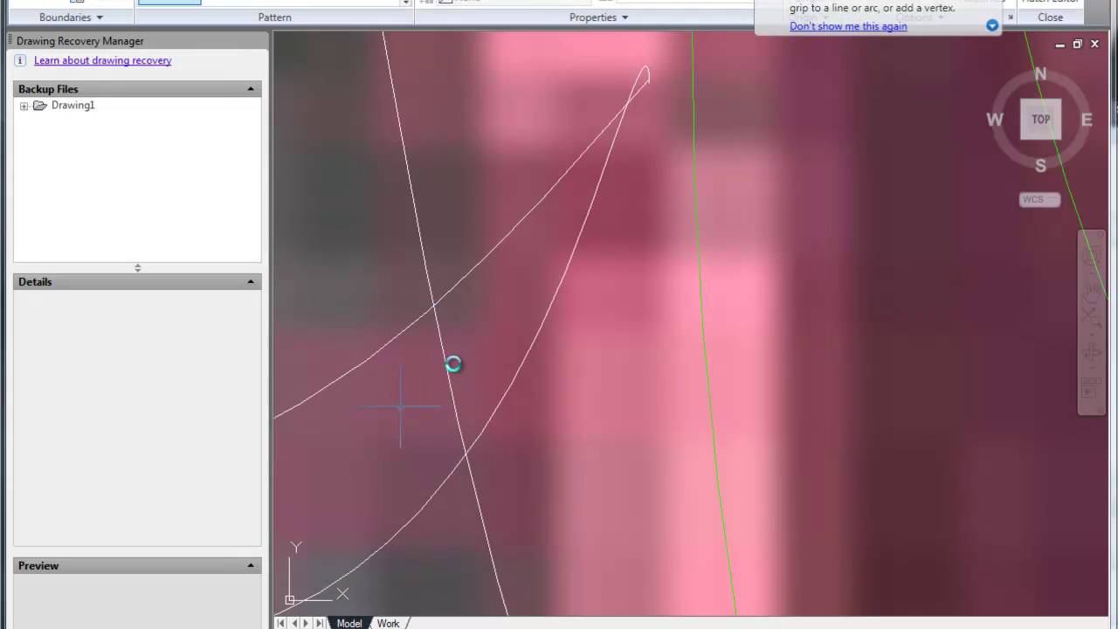
- Trim the overlapping line and curve ends so the tip outlines meet at one point
{"action": "left_click", "coordinate": [445, 377]}
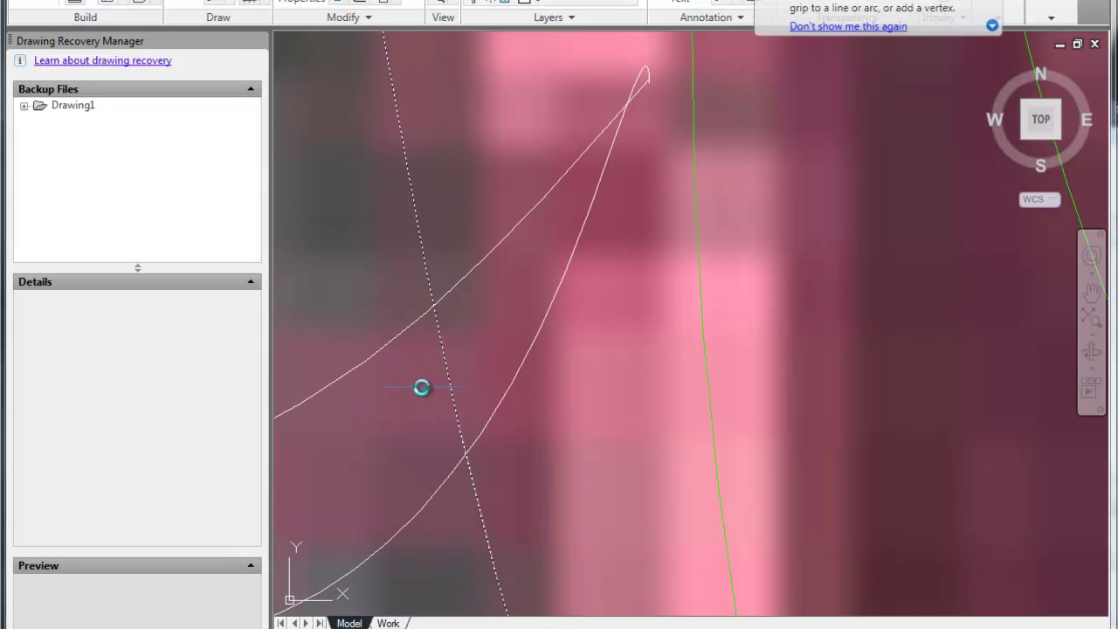
{"action": "key", "text": "Escape"}
{"action": "left_click_drag", "start_coordinate": [500, 222], "coordinate": [484, 449]}
{"action": "left_click", "coordinate": [453, 397]}
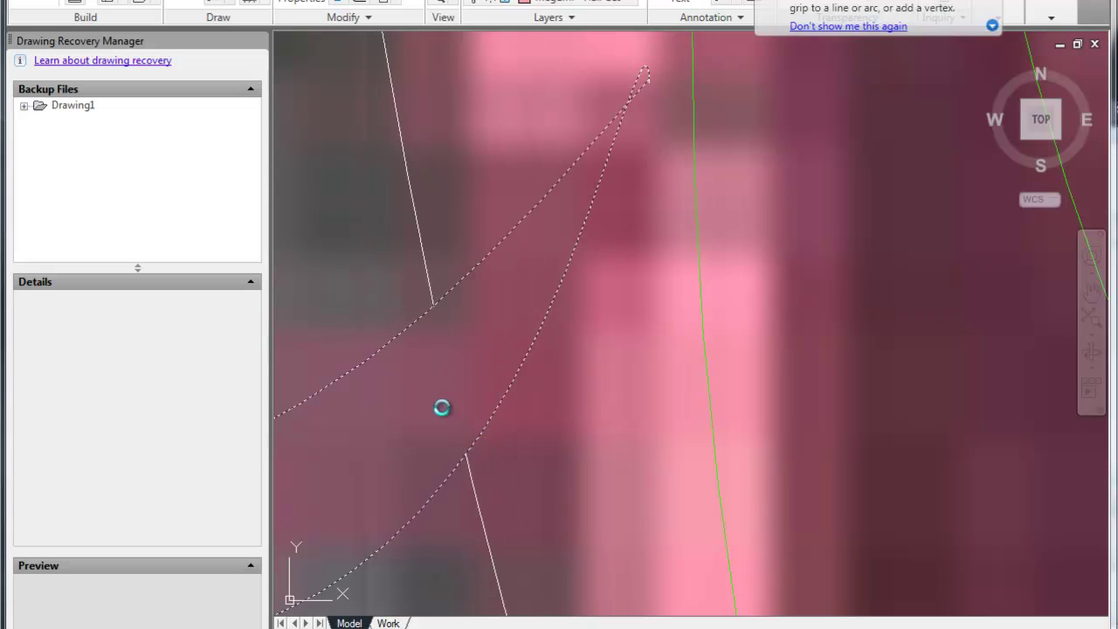
{"action": "middle_click_drag", "start_coordinate": [537, 332], "coordinate": [506, 434]}
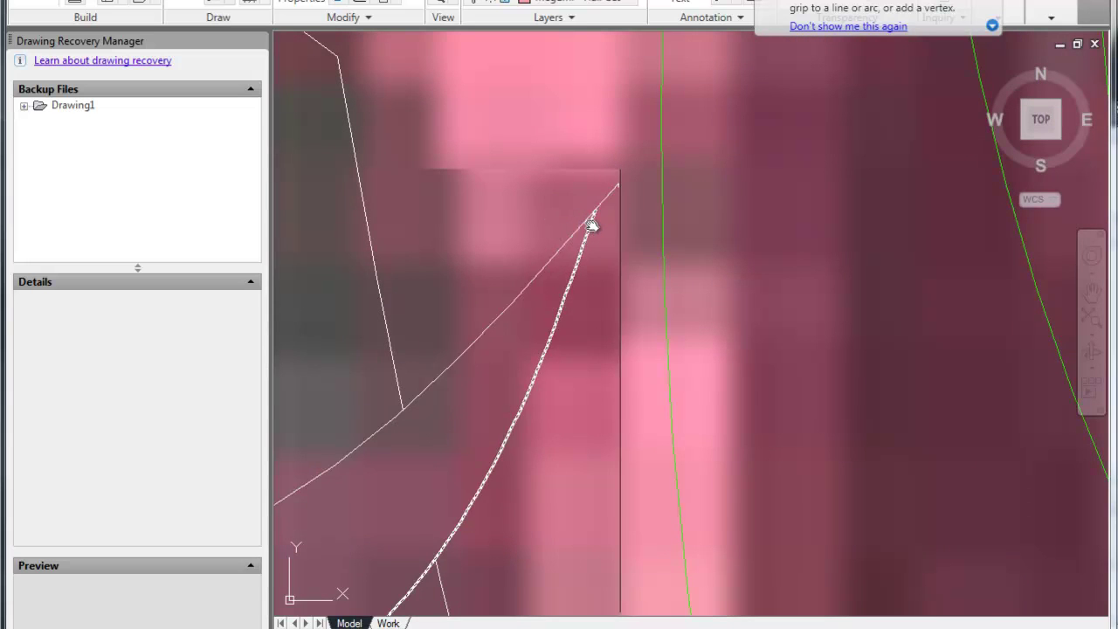
{"action": "left_click", "coordinate": [607, 194]}
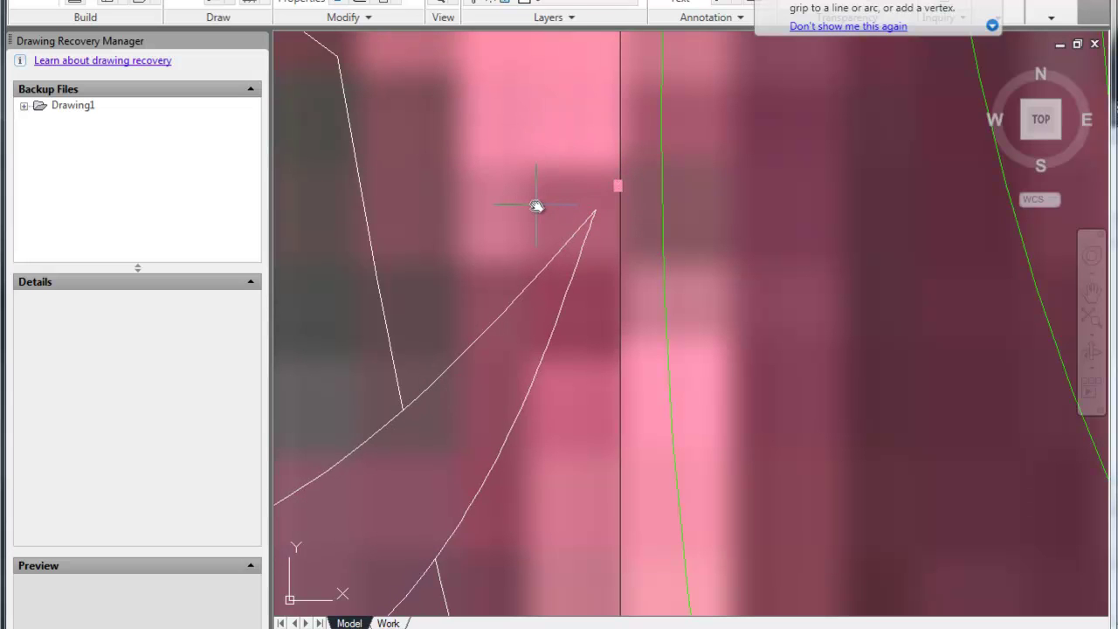
{"action": "scroll", "coordinate": [542, 219], "scroll_direction": "down", "scroll_amount": 5}
{"action": "middle_click_drag", "start_coordinate": [572, 282], "coordinate": [667, 375]}
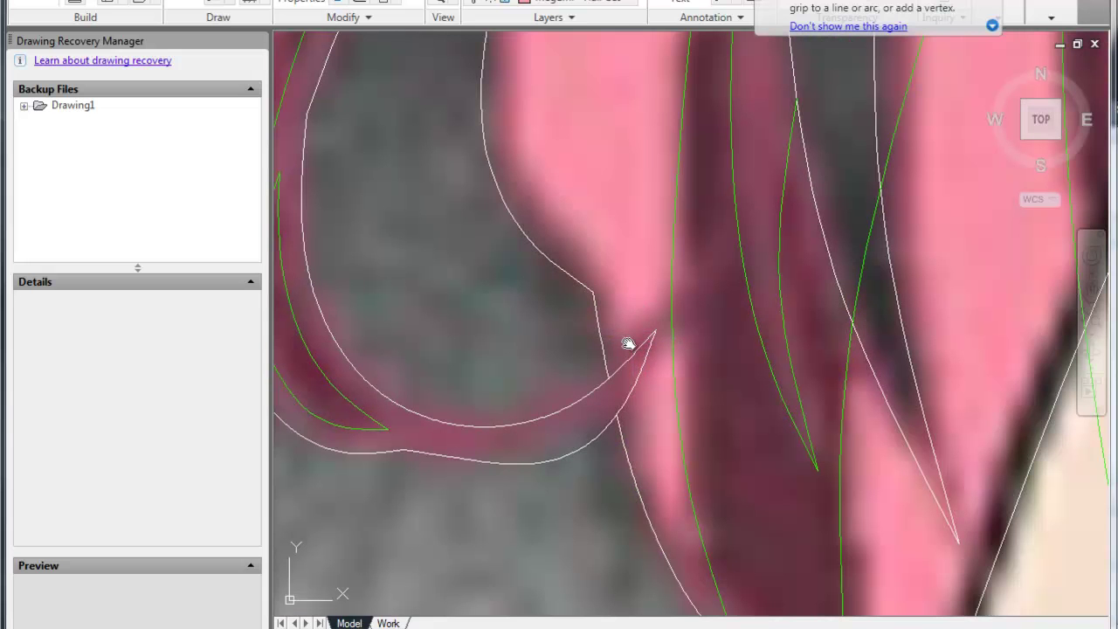
- Fill the repaired curl tip with pink hatch
{"action": "scroll", "coordinate": [628, 343], "scroll_direction": "down", "scroll_amount": 3}
{"action": "mouse_move", "coordinate": [611, 337]}
{"action": "middle_mouse_down"}
{"action": "mouse_move", "coordinate": [606, 475]}
{"action": "mouse_move", "coordinate": [563, 501]}
{"action": "middle_mouse_up"}
{"action": "left_click", "coordinate": [535, 249]}
{"action": "key", "text": "Return"}
{"action": "scroll", "coordinate": [577, 384], "scroll_direction": "up", "scroll_amount": 2}
{"action": "mouse_move", "coordinate": [569, 274]}
{"action": "middle_mouse_down"}
{"action": "mouse_move", "coordinate": [564, 362]}
{"action": "mouse_move", "coordinate": [545, 297]}
{"action": "middle_mouse_up"}
- Fill the long middle hair strand with pink hatch and zoom out to the neck
{"action": "key", "text": "Return"}
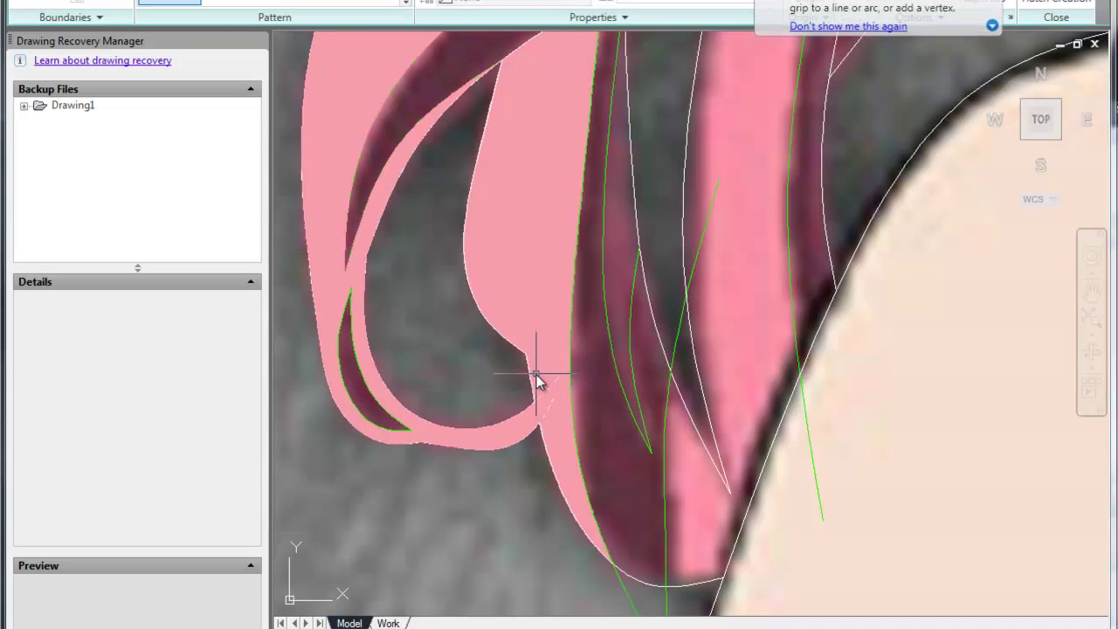
{"action": "key", "text": "Return"}
{"action": "middle_click_drag", "start_coordinate": [639, 355], "coordinate": [552, 353]}
{"action": "scroll", "coordinate": [552, 353], "scroll_direction": "down", "scroll_amount": 2}
{"action": "key", "text": "Return"}
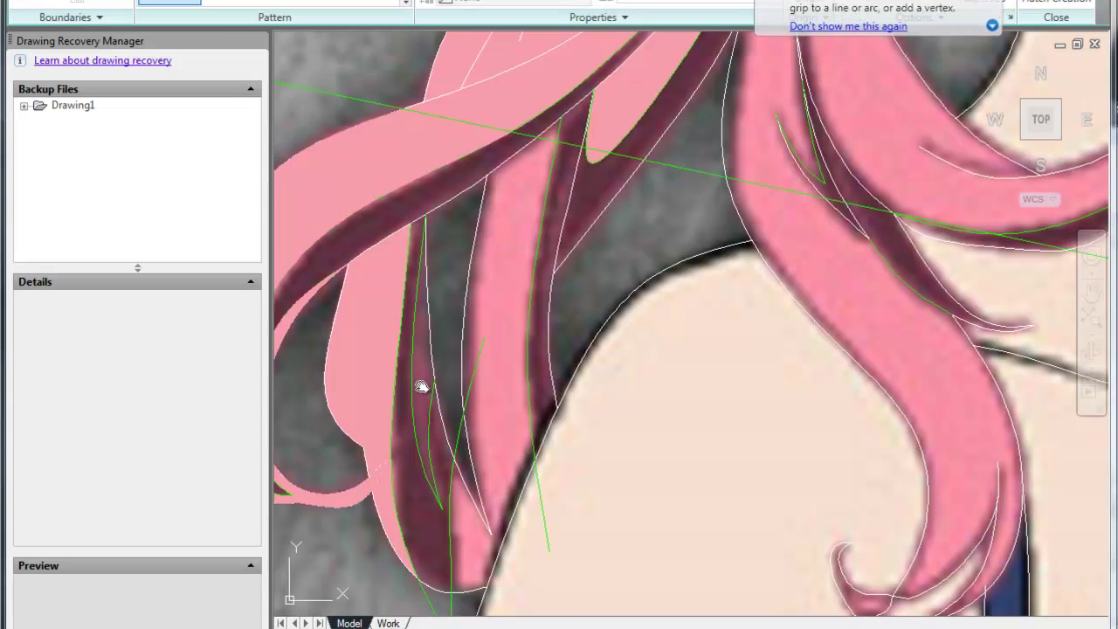
{"action": "left_click", "coordinate": [465, 528]}
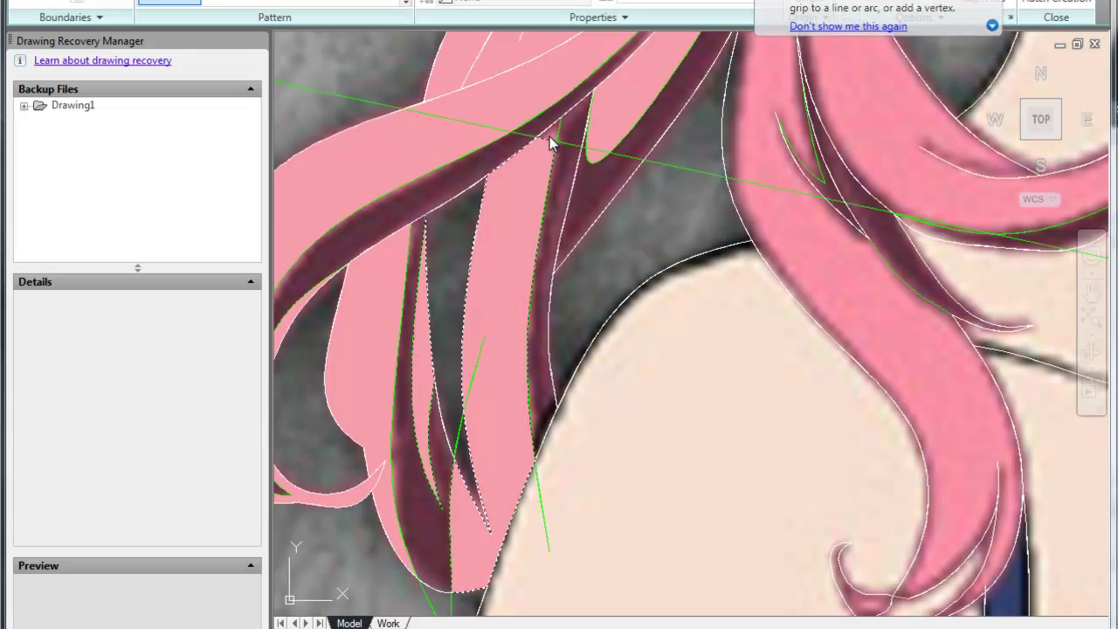
{"action": "key", "text": "Return"}
{"action": "scroll", "coordinate": [519, 382], "scroll_direction": "down", "scroll_amount": 5}
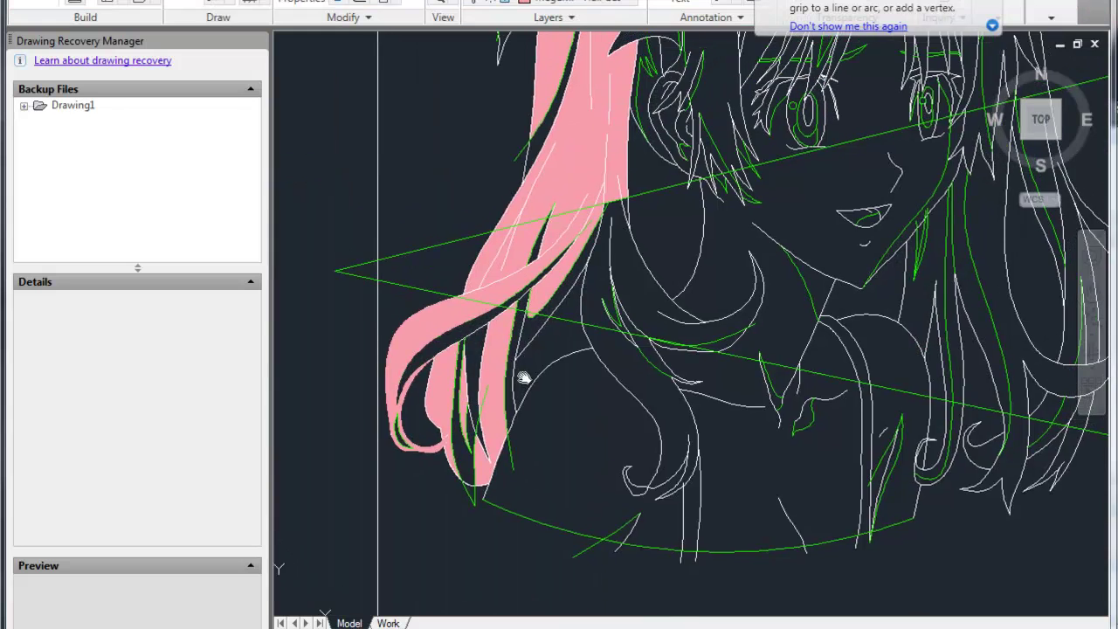
{"action": "middle_click_drag", "start_coordinate": [542, 357], "coordinate": [489, 405]}
{"action": "middle_click_drag", "start_coordinate": [584, 448], "coordinate": [545, 460]}
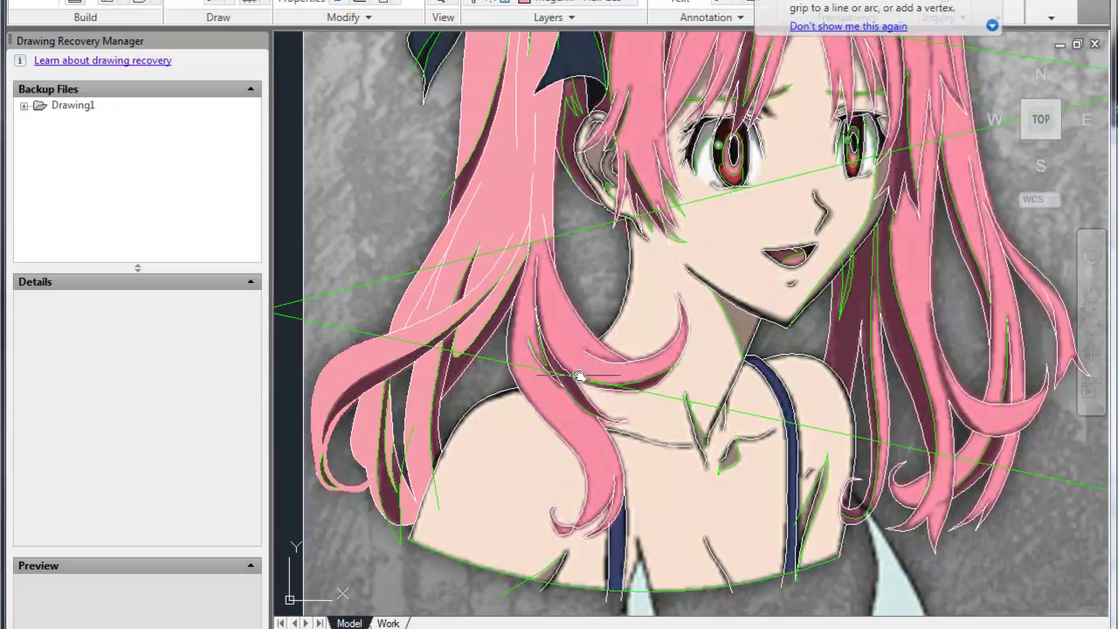
- Fill the hair strand curling toward the neck with pink hatch
{"action": "scroll", "coordinate": [564, 293], "scroll_direction": "up", "scroll_amount": 2}
{"action": "key", "text": "Return"}
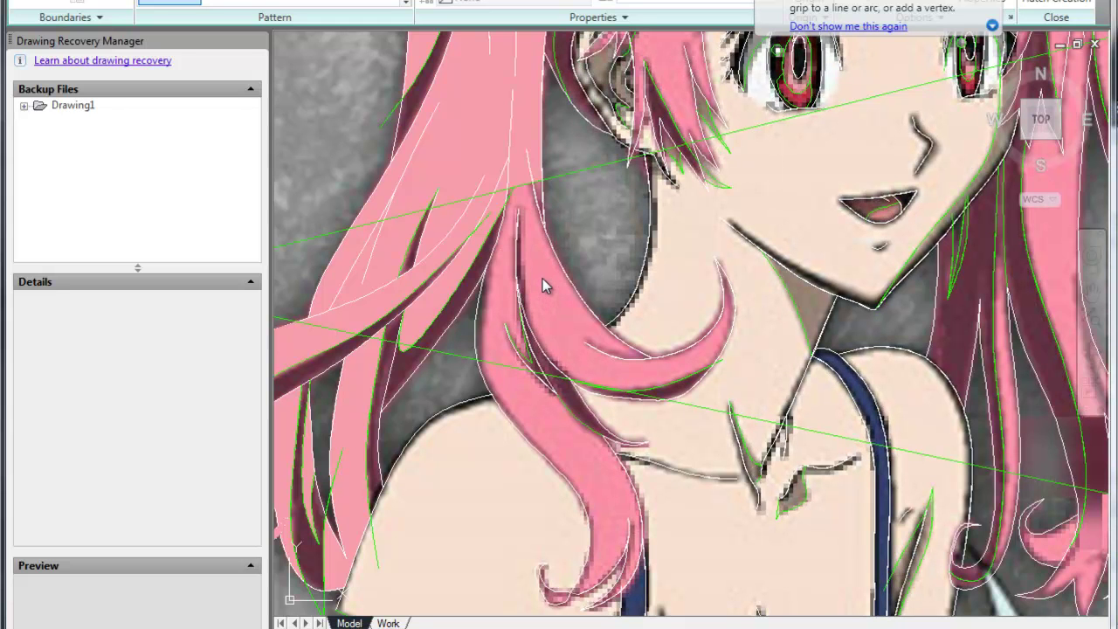
{"action": "left_click", "coordinate": [561, 314]}
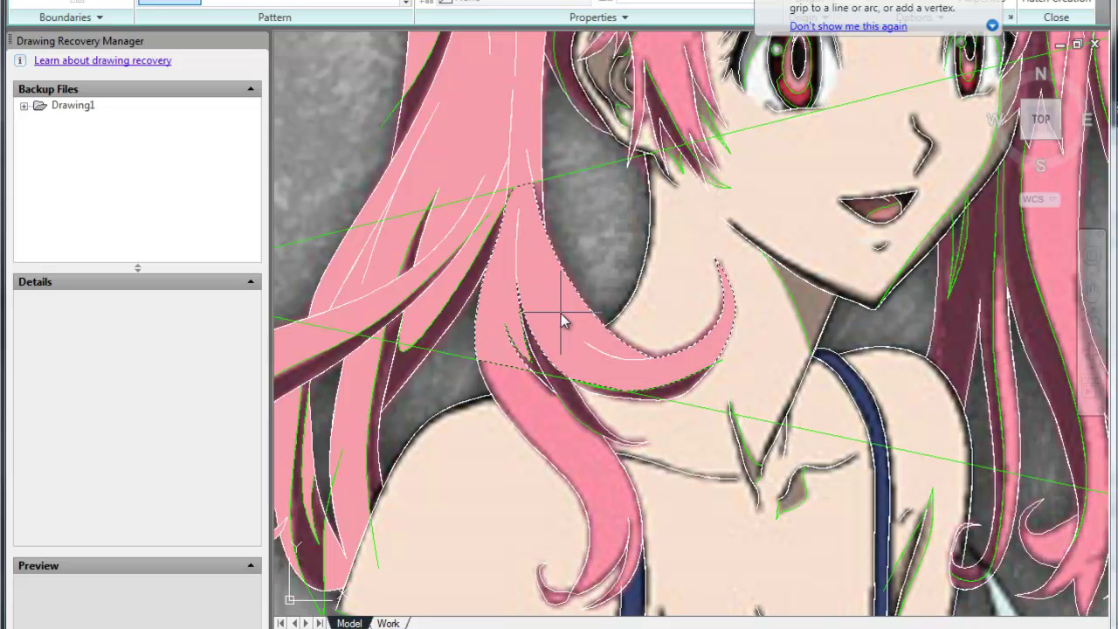
{"action": "key", "text": "Return"}
{"action": "middle_click_drag", "start_coordinate": [404, 385], "coordinate": [397, 435]}
{"action": "scroll", "coordinate": [397, 435], "scroll_direction": "up", "scroll_amount": 2}
{"action": "scroll", "coordinate": [355, 417], "scroll_direction": "up", "scroll_amount": 3}
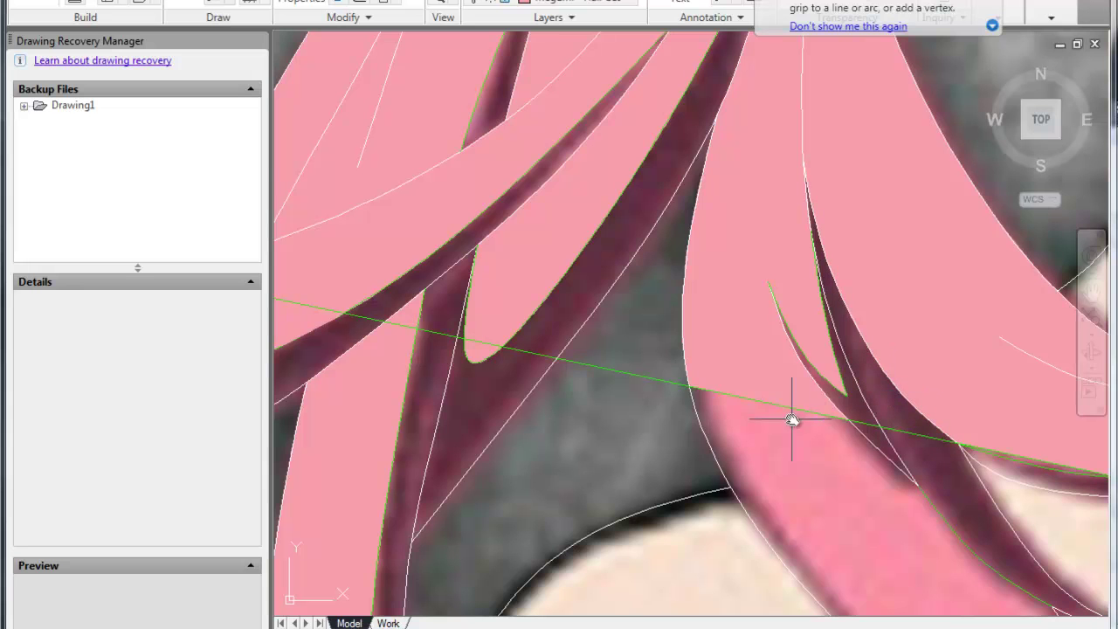
- Fill the strand hooking over the shoulder with pink hatch, then zoom out to the face
{"action": "middle_click_drag", "start_coordinate": [792, 417], "coordinate": [754, 302]}
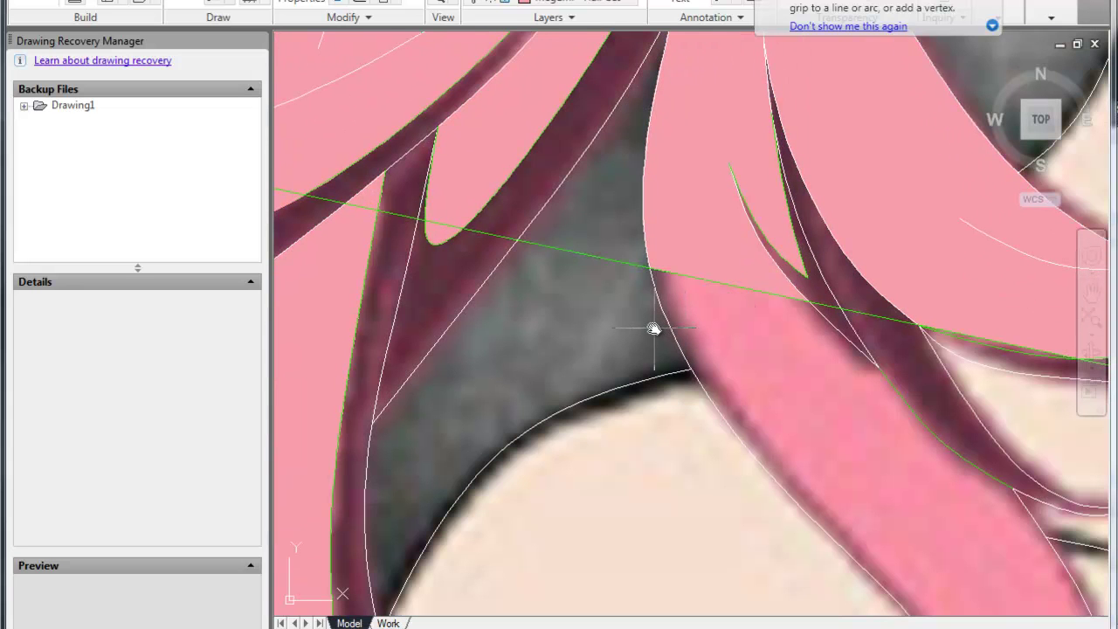
{"action": "middle_click_drag", "start_coordinate": [719, 362], "coordinate": [599, 175]}
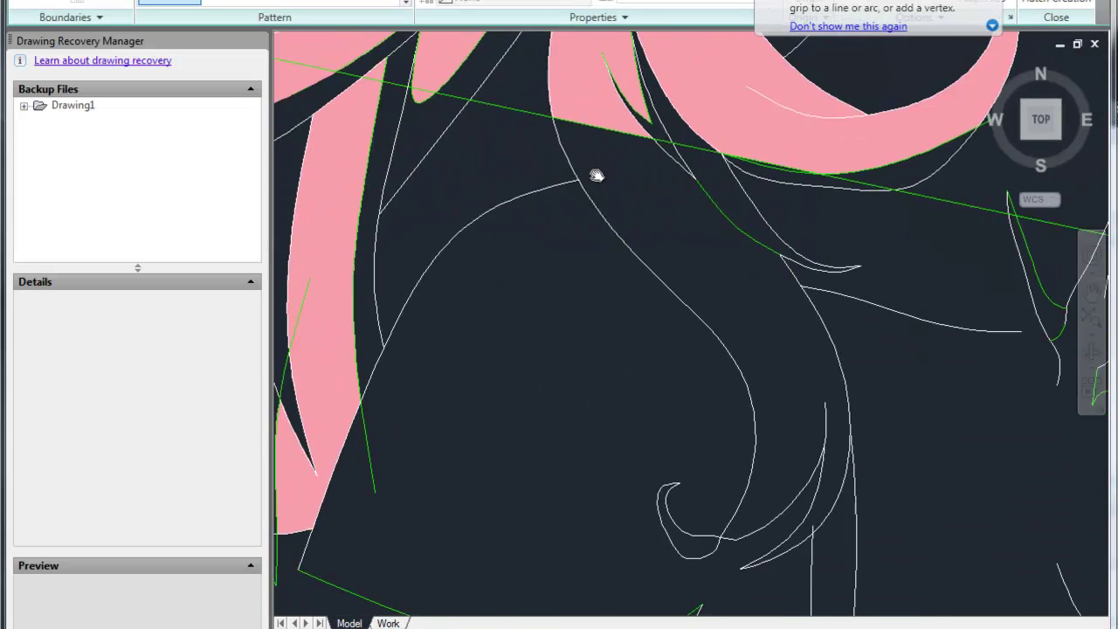
{"action": "left_click", "coordinate": [714, 294]}
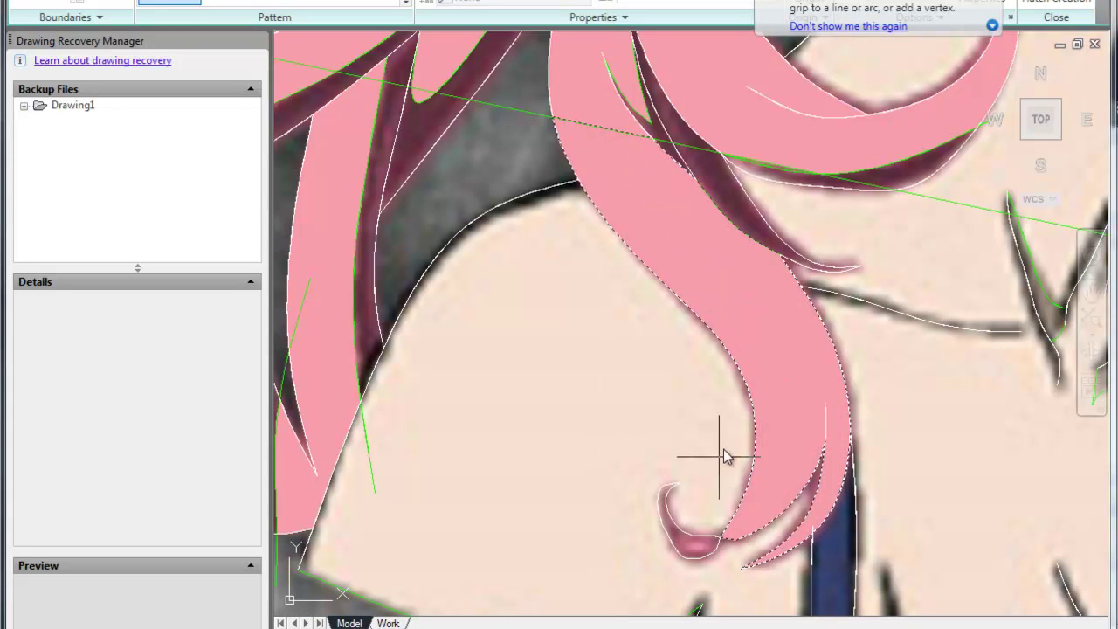
{"action": "key", "text": "Return"}
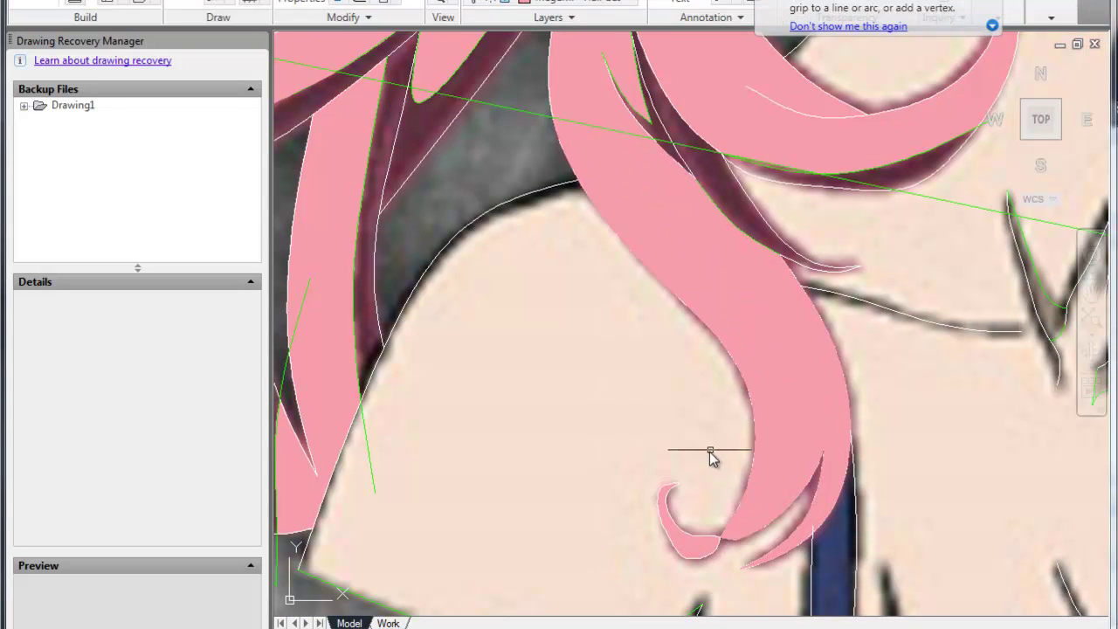
{"action": "scroll", "coordinate": [715, 453], "scroll_direction": "down", "scroll_amount": 5}
{"action": "scroll", "coordinate": [728, 264], "scroll_direction": "up", "scroll_amount": 3}
{"action": "middle_click_drag", "start_coordinate": [728, 264], "coordinate": [474, 482]}
- Draw a spline along the hair edge beside the bow and match it to the green linework
{"action": "scroll", "coordinate": [474, 481], "scroll_direction": "up", "scroll_amount": 3}
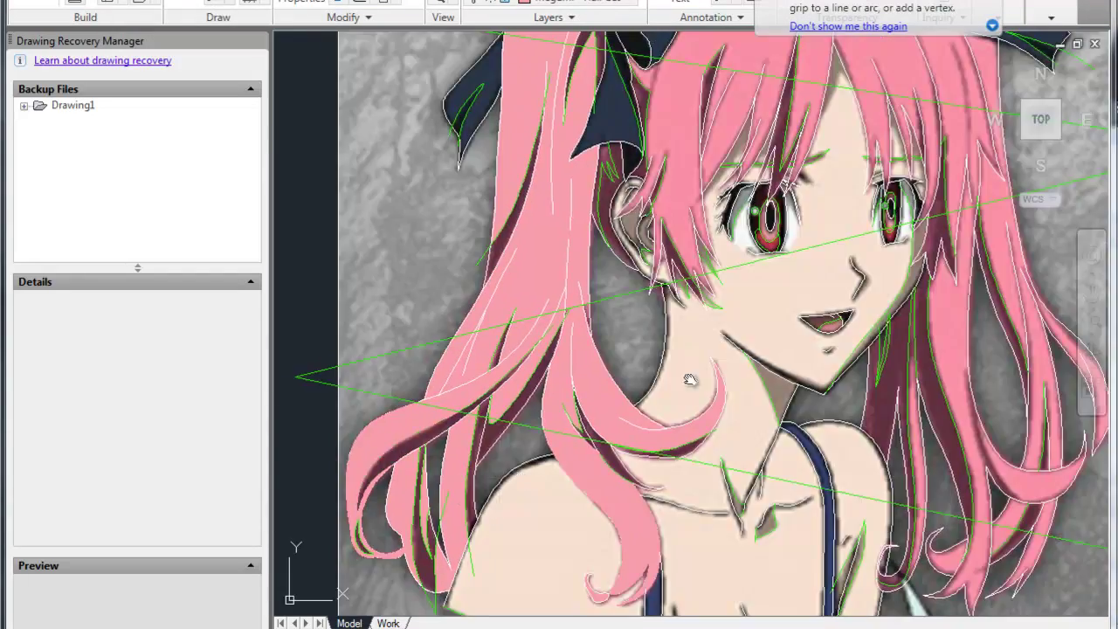
{"action": "scroll", "coordinate": [437, 349], "scroll_direction": "up", "scroll_amount": 2}
{"action": "scroll", "coordinate": [400, 215], "scroll_direction": "up", "scroll_amount": 1}
{"action": "scroll", "coordinate": [400, 215], "scroll_direction": "up", "scroll_amount": 2}
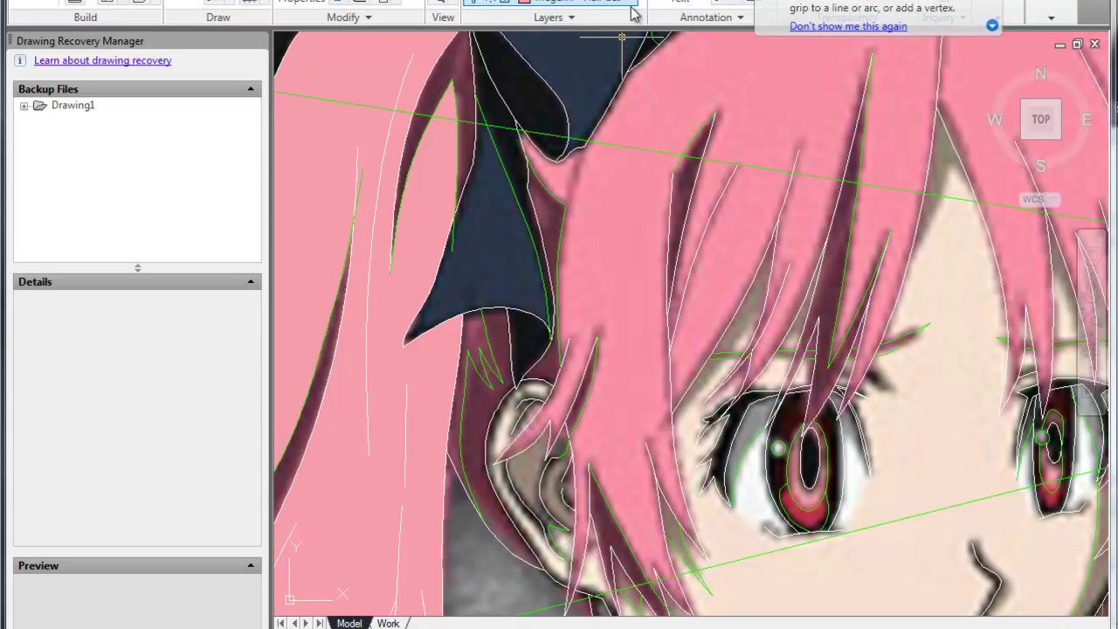
{"action": "left_click", "coordinate": [184, 3]}
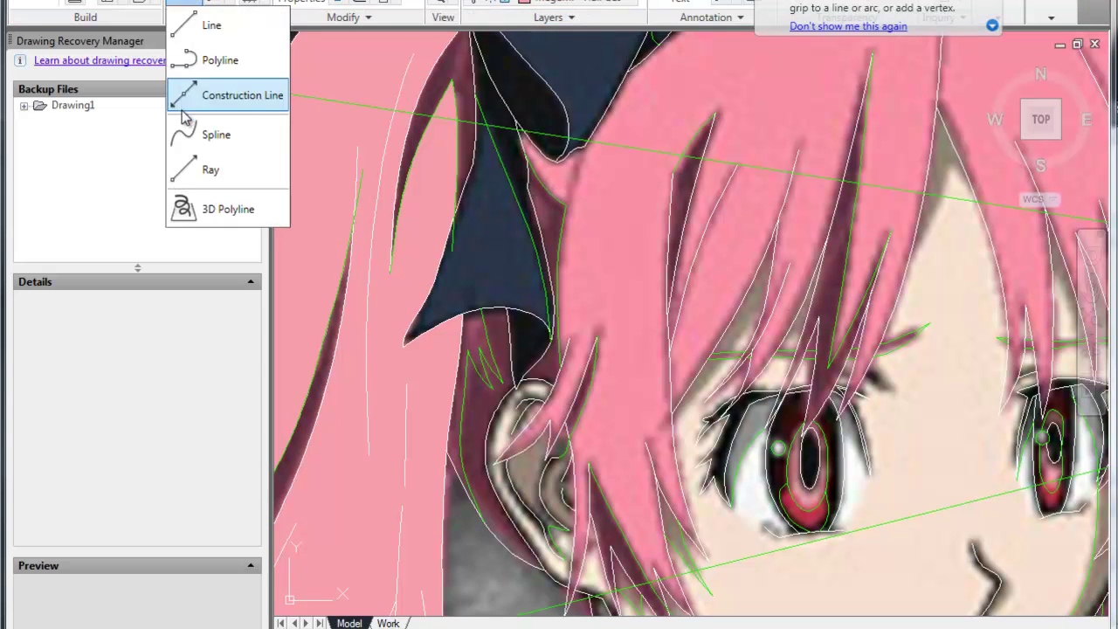
{"action": "left_click", "coordinate": [180, 137]}
{"action": "middle_click_drag", "start_coordinate": [718, 278], "coordinate": [588, 350]}
{"action": "scroll", "coordinate": [448, 257], "scroll_direction": "up", "scroll_amount": 3}
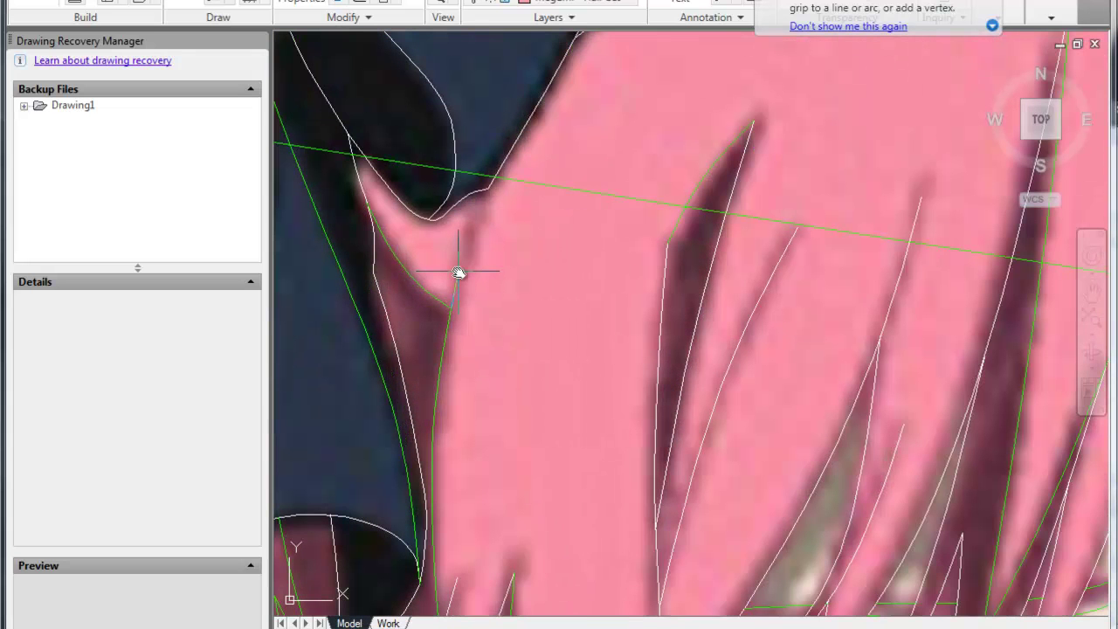
{"action": "left_click", "coordinate": [487, 219]}
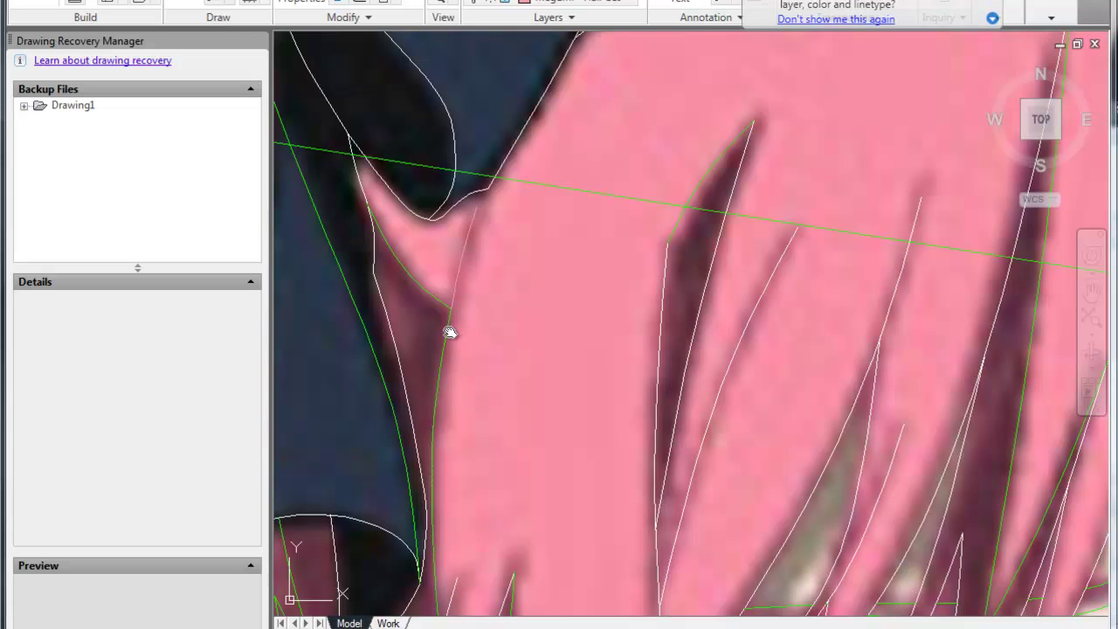
{"action": "left_click", "coordinate": [458, 278]}
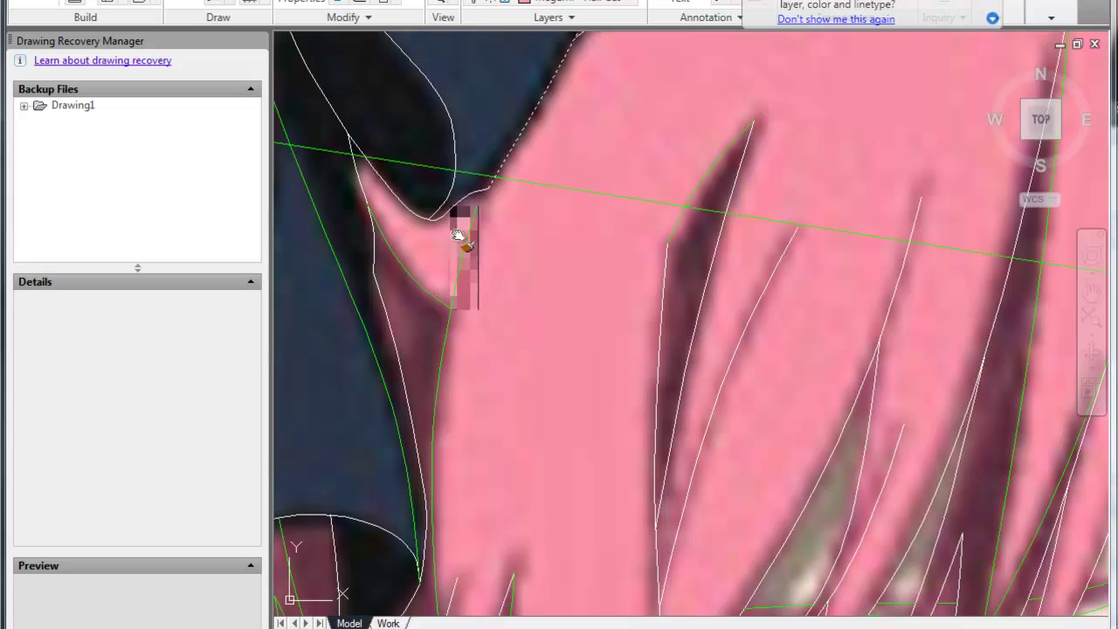
{"action": "scroll", "coordinate": [449, 280], "scroll_direction": "down", "scroll_amount": 2}
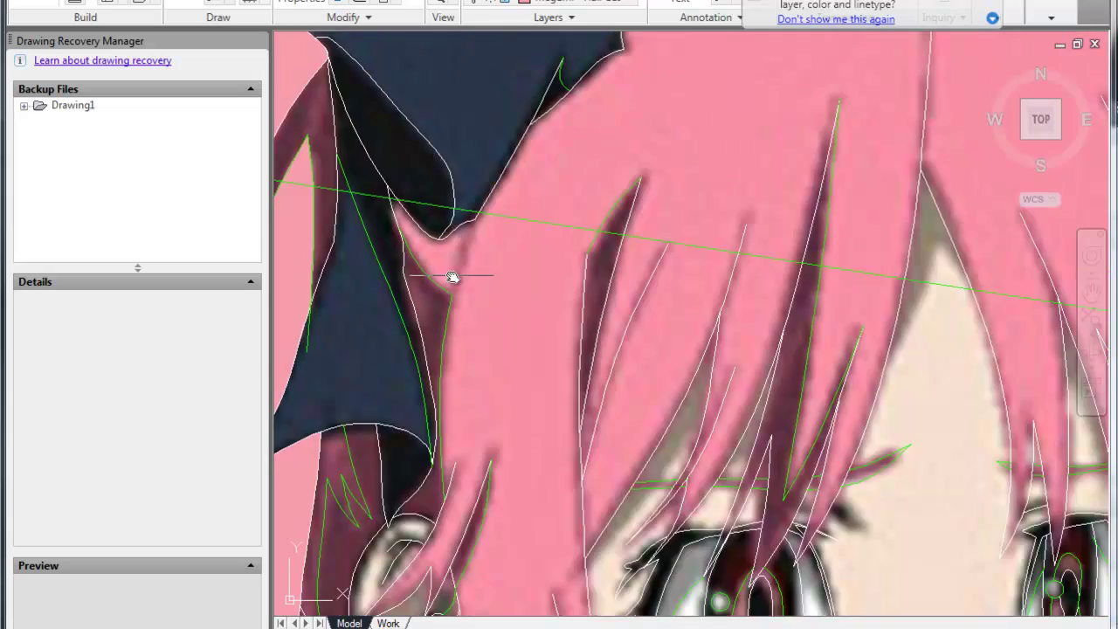
- Fill the long left hair strand hanging under the bow with pink hatch
{"action": "scroll", "coordinate": [444, 316], "scroll_direction": "down", "scroll_amount": 2}
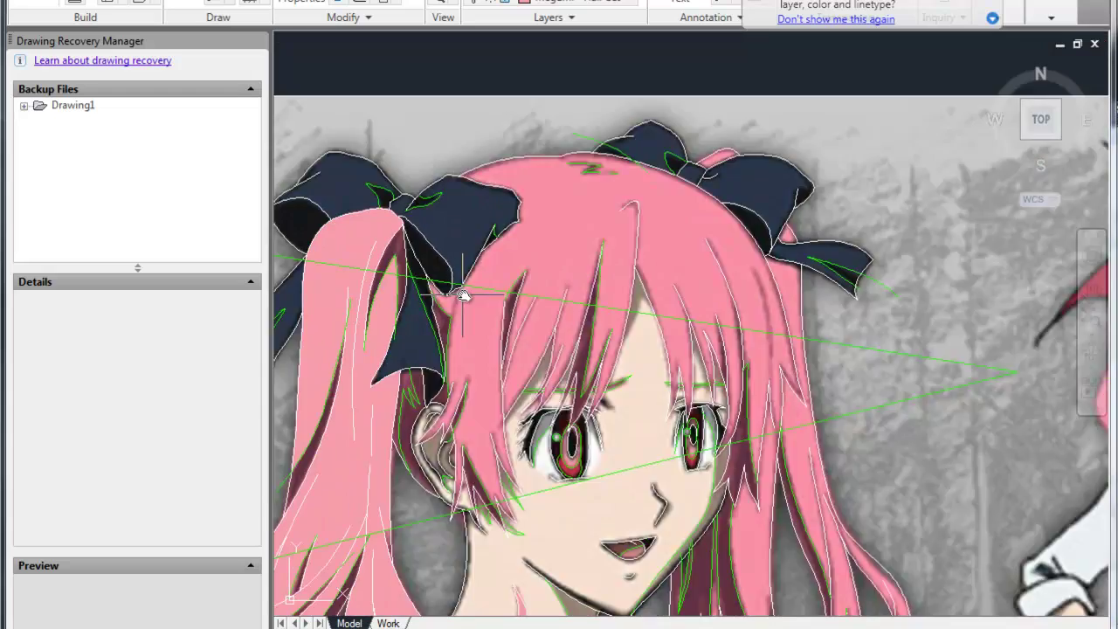
{"action": "scroll", "coordinate": [577, 135], "scroll_direction": "down", "scroll_amount": 1}
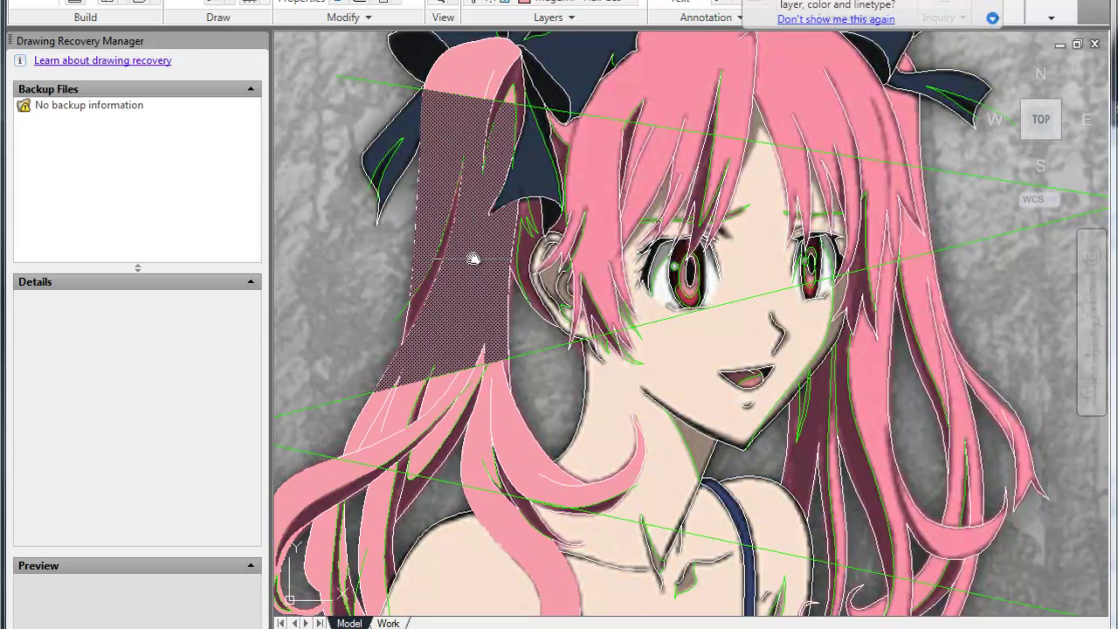
{"action": "scroll", "coordinate": [463, 393], "scroll_direction": "up", "scroll_amount": 1}
{"action": "scroll", "coordinate": [367, 341], "scroll_direction": "up", "scroll_amount": 1}
{"action": "scroll", "coordinate": [367, 341], "scroll_direction": "up", "scroll_amount": 3}
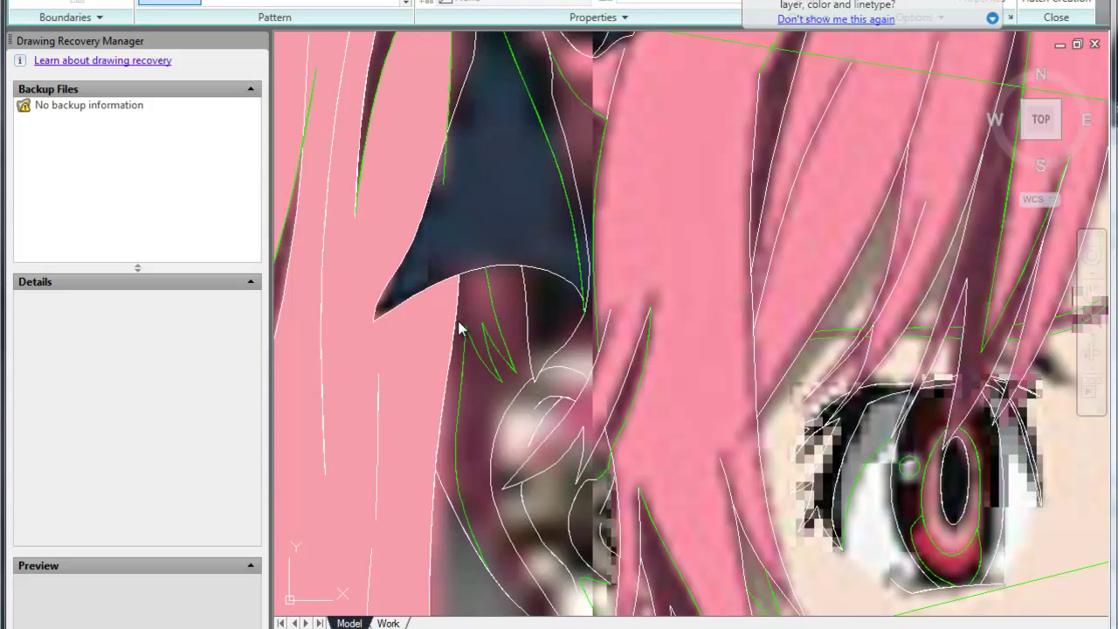
{"action": "scroll", "coordinate": [457, 328], "scroll_direction": "down", "scroll_amount": 1}
{"action": "key", "text": "Return"}
{"action": "scroll", "coordinate": [439, 353], "scroll_direction": "down", "scroll_amount": 2}
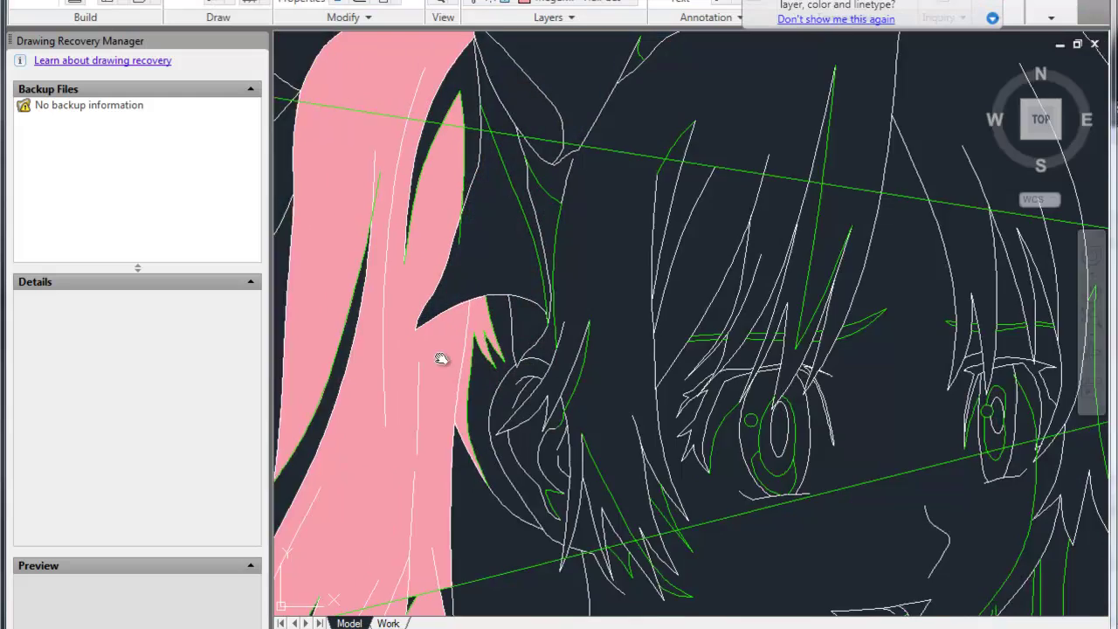
{"action": "scroll", "coordinate": [377, 307], "scroll_direction": "down", "scroll_amount": 1}
{"action": "key", "text": "Return"}
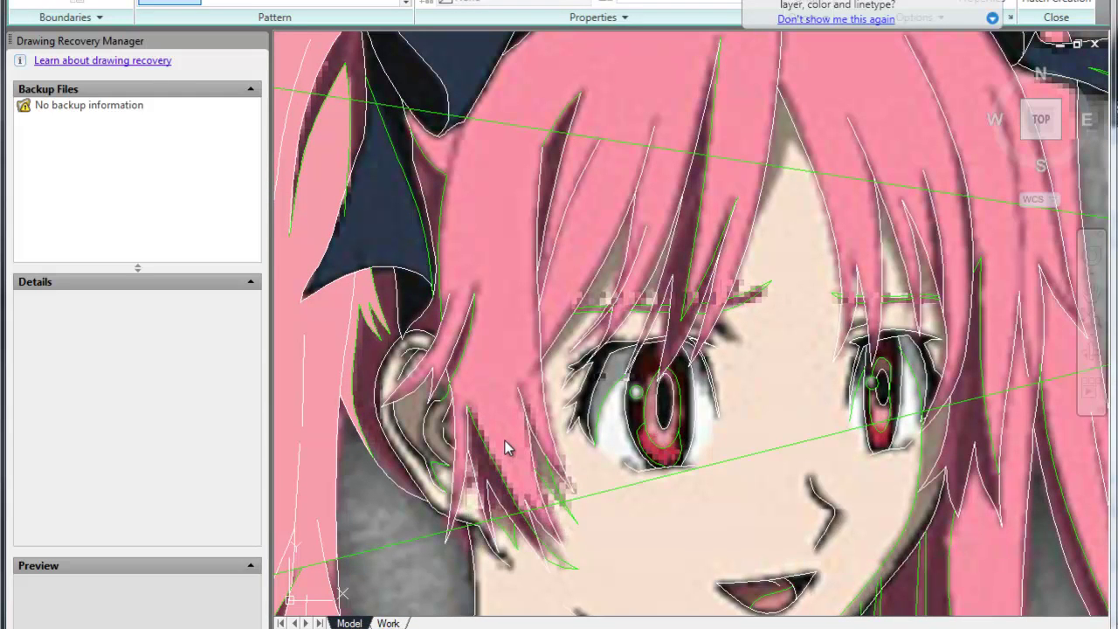
{"action": "left_click", "coordinate": [462, 186]}
{"action": "key", "text": "Return"}
{"action": "middle_click_drag", "start_coordinate": [519, 346], "coordinate": [554, 154]}
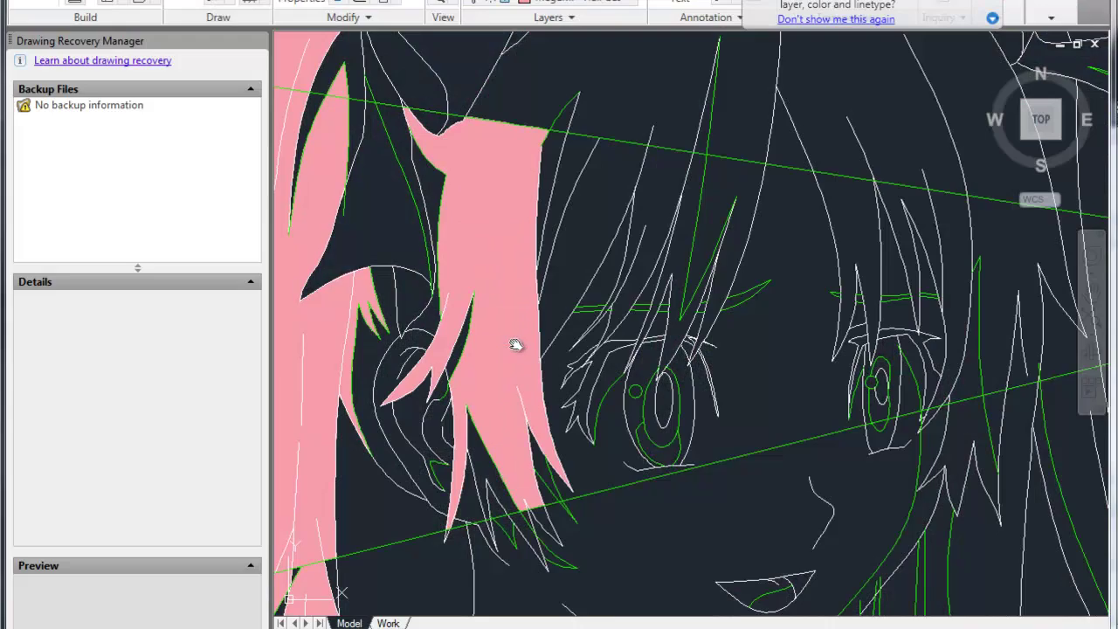
{"action": "scroll", "coordinate": [542, 262], "scroll_direction": "up", "scroll_amount": 5}
- Begin a new hatch for the front hair strand over the ear
{"action": "type", "text": "h"}
{"action": "key", "text": "Return"}
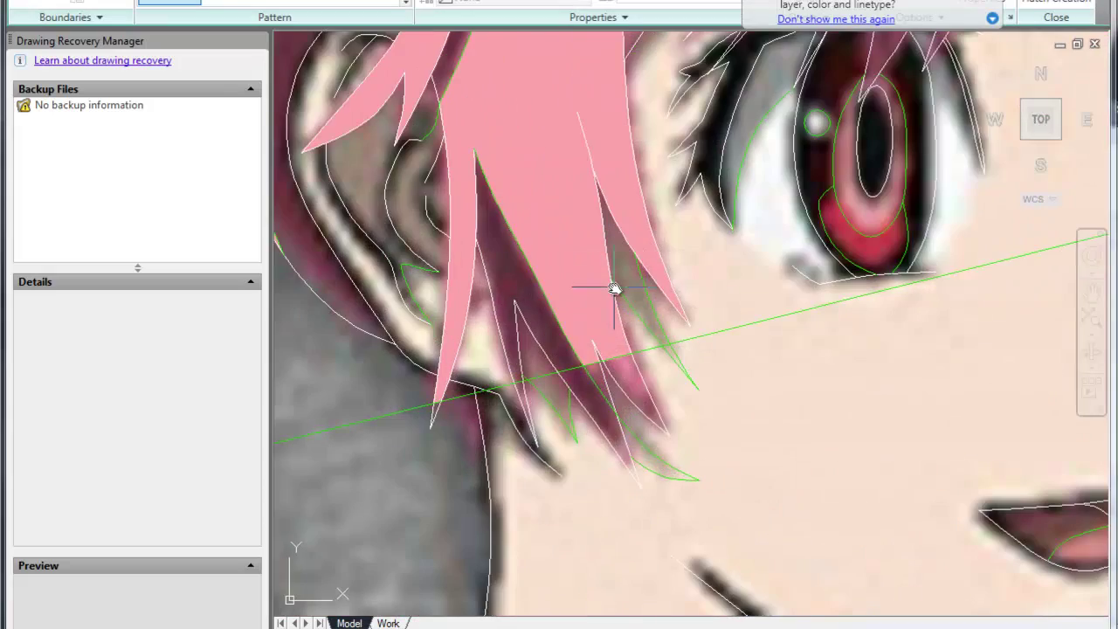
{"action": "scroll", "coordinate": [629, 245], "scroll_direction": "down", "scroll_amount": 5}
{"action": "middle_click_drag", "start_coordinate": [631, 239], "coordinate": [502, 441]}
{"action": "scroll", "coordinate": [546, 264], "scroll_direction": "up", "scroll_amount": 3}
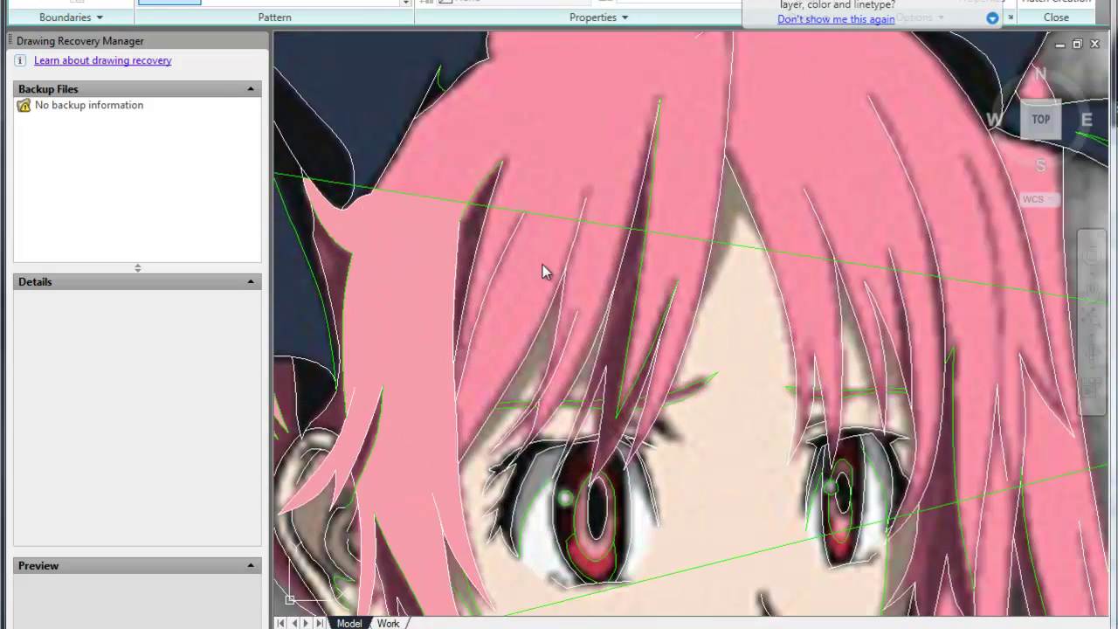
- Hatch the first bang strand above the left eye in pink
{"action": "left_click", "coordinate": [502, 237]}
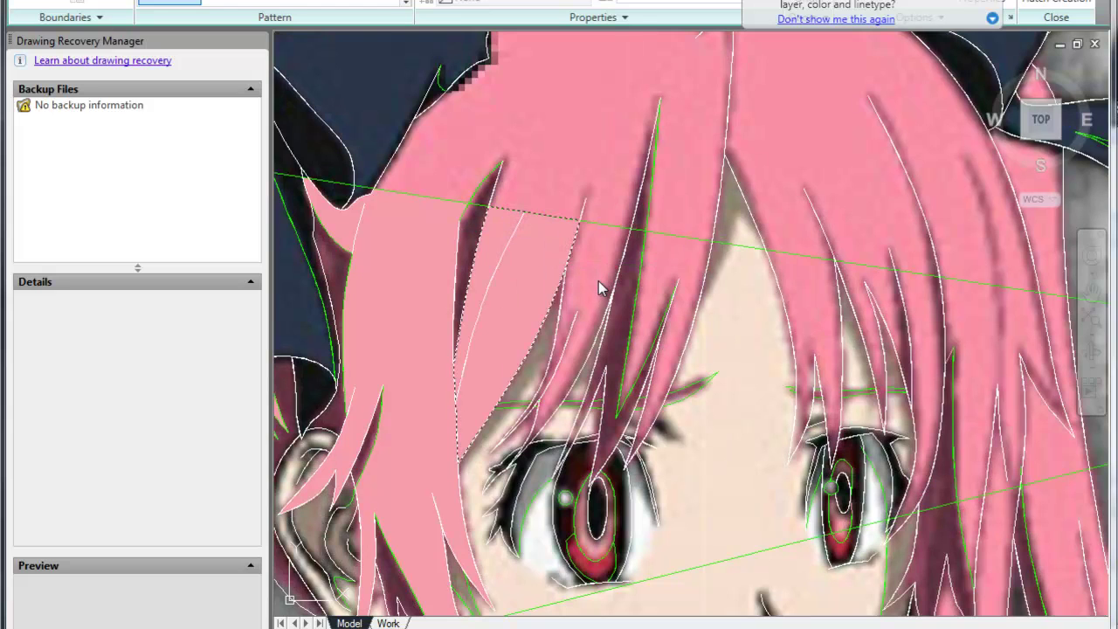
{"action": "scroll", "coordinate": [600, 265], "scroll_direction": "up", "scroll_amount": 2}
{"action": "middle_click_drag", "start_coordinate": [564, 365], "coordinate": [662, 229]}
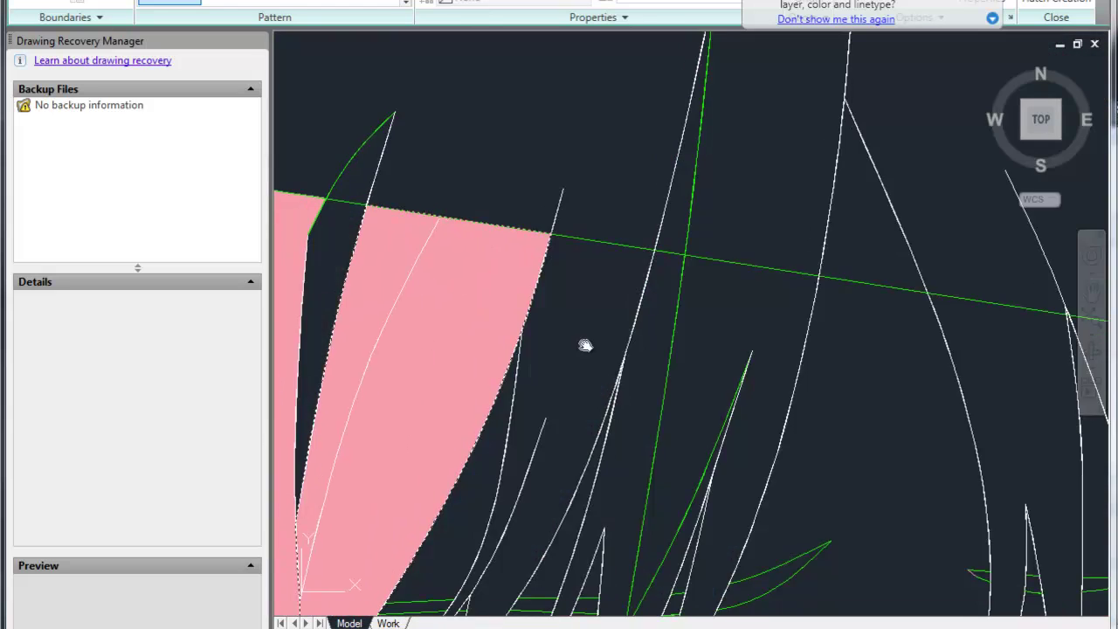
{"action": "key", "text": "Return"}
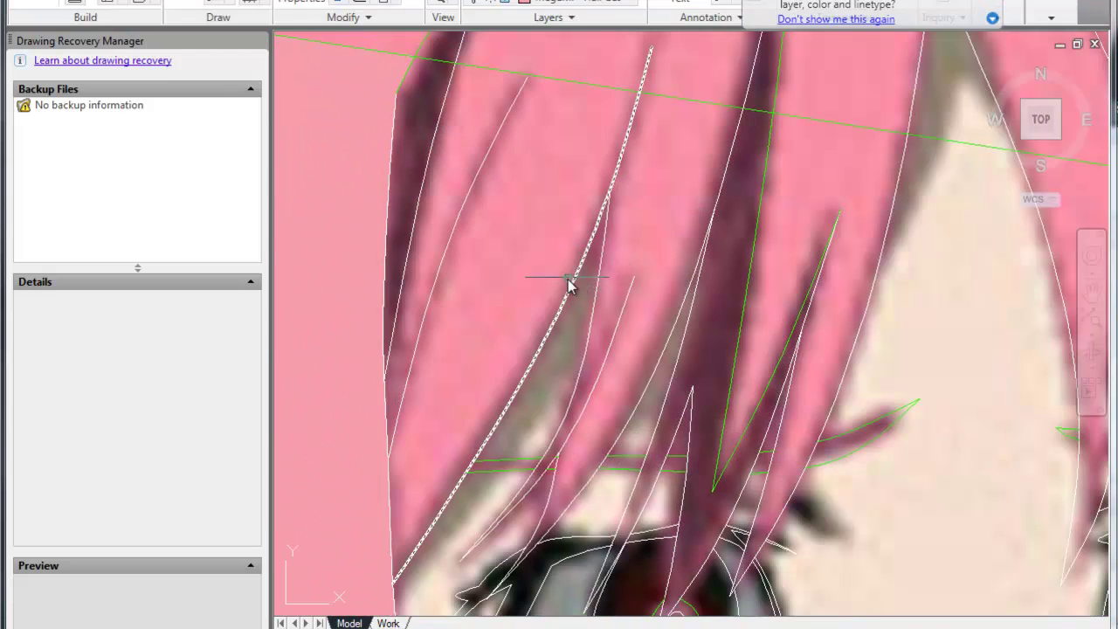
- Fill the neighbouring bang strands over the forehead with pink hatch
{"action": "key", "text": "Return"}
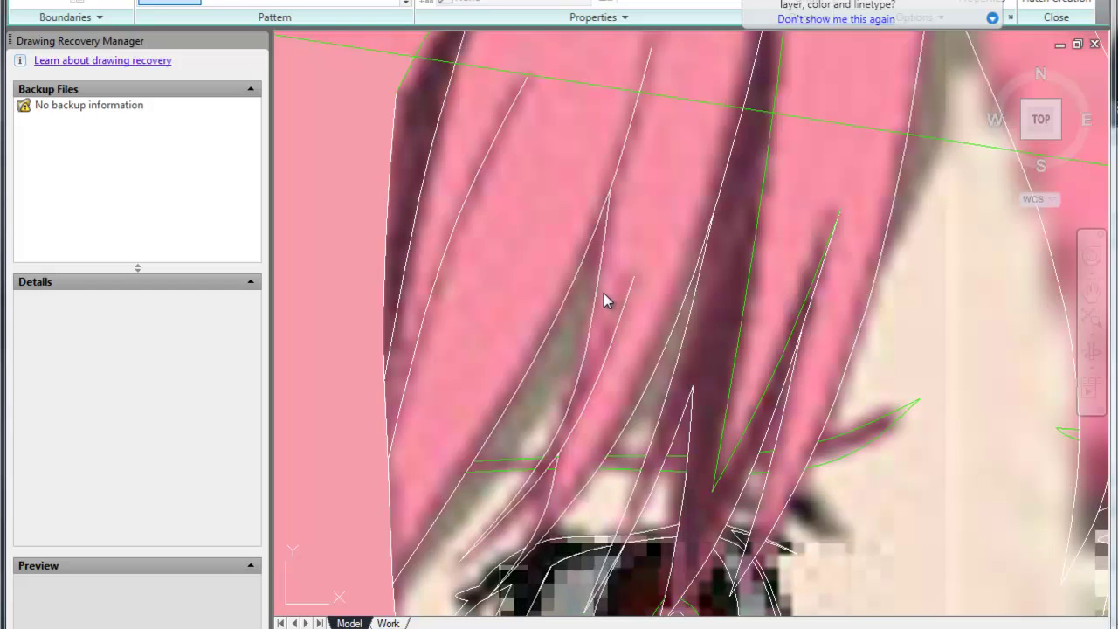
{"action": "middle_click_drag", "start_coordinate": [512, 337], "coordinate": [529, 302]}
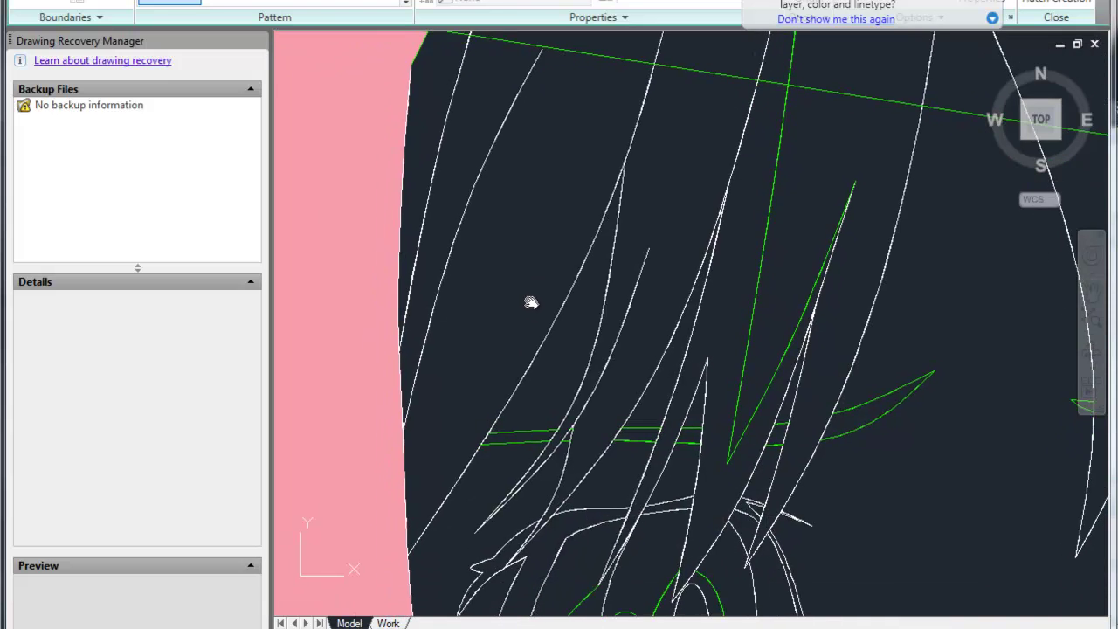
{"action": "key", "text": "Escape"}
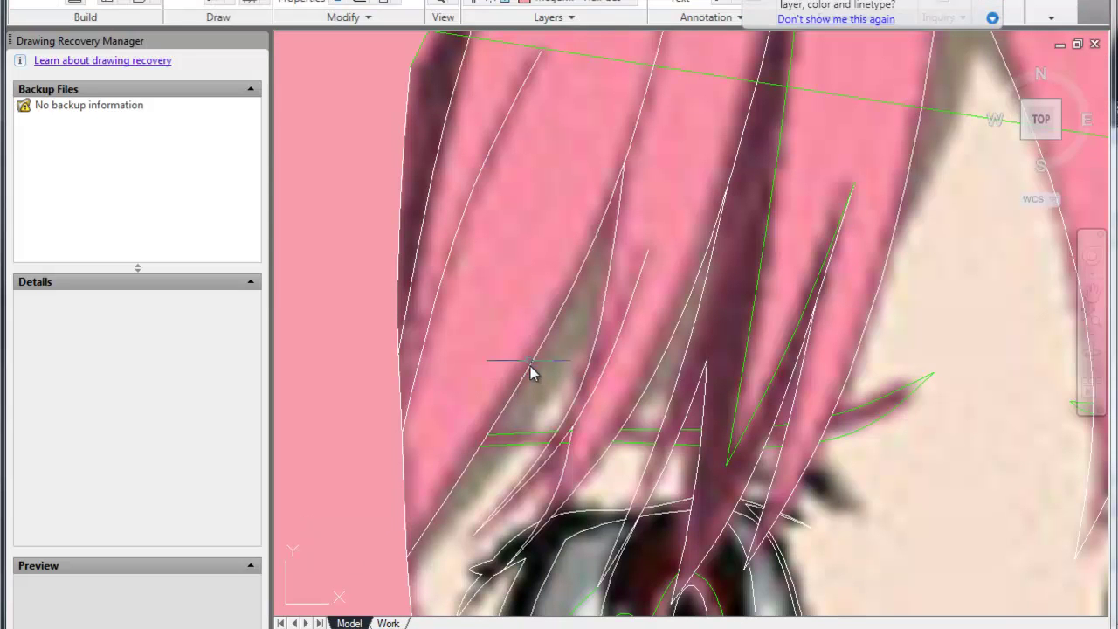
{"action": "key", "text": "Return"}
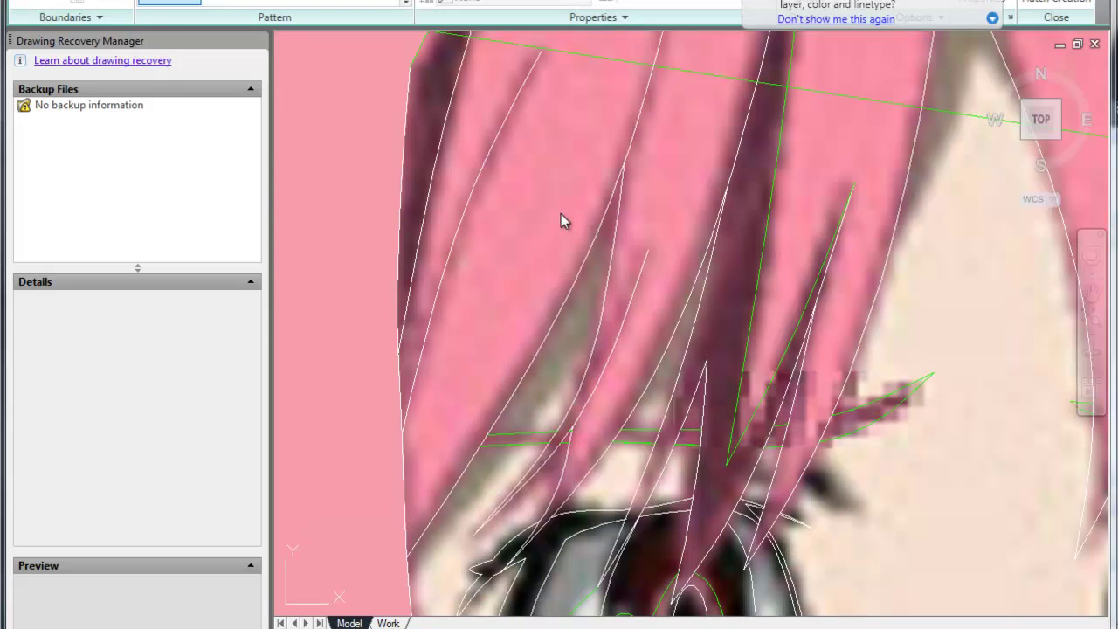
{"action": "key", "text": "Return"}
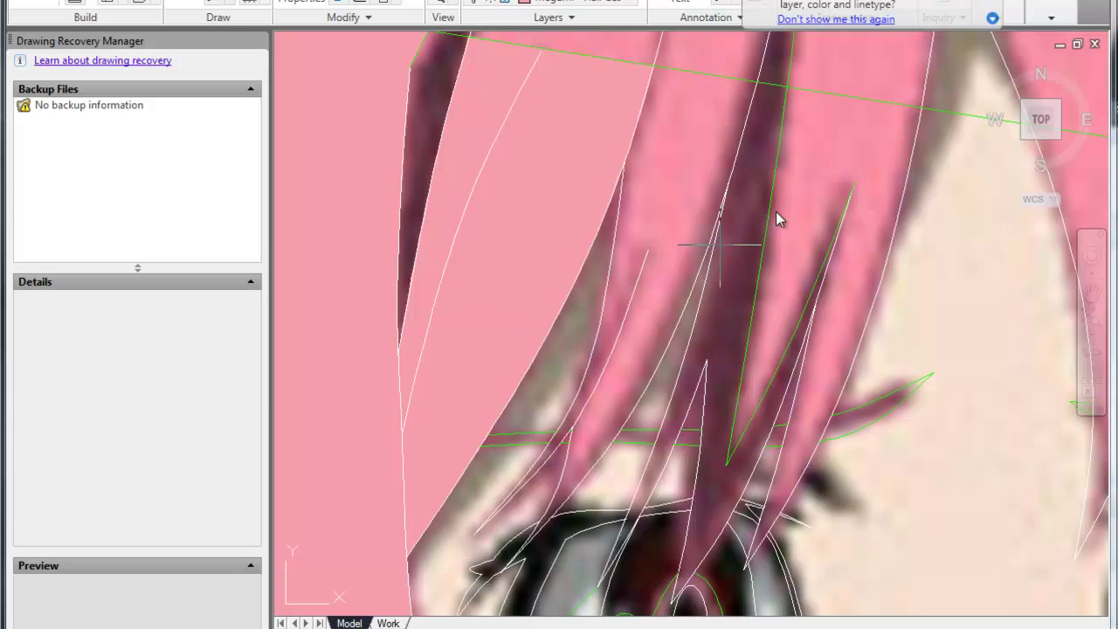
{"action": "key", "text": "Return"}
{"action": "left_click", "coordinate": [819, 148]}
{"action": "key", "text": "Return"}
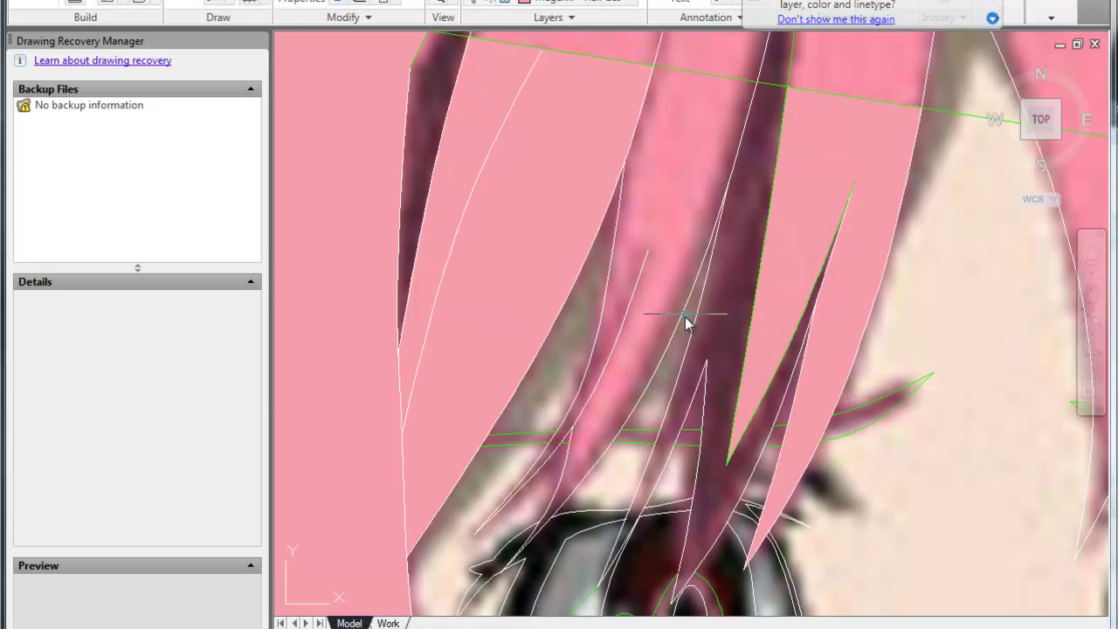
{"action": "scroll", "coordinate": [638, 340], "scroll_direction": "up", "scroll_amount": 5}
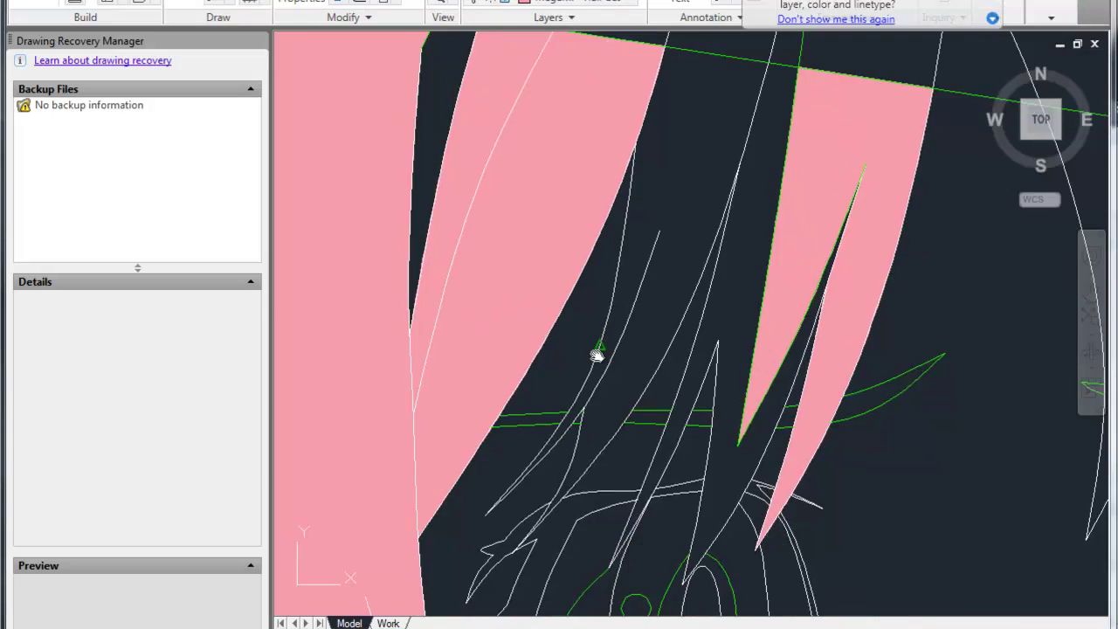
- Draw a line across the bang strands over the eye to close off a region
{"action": "scroll", "coordinate": [645, 357], "scroll_direction": "up", "scroll_amount": 3}
{"action": "scroll", "coordinate": [580, 436], "scroll_direction": "up", "scroll_amount": 2}
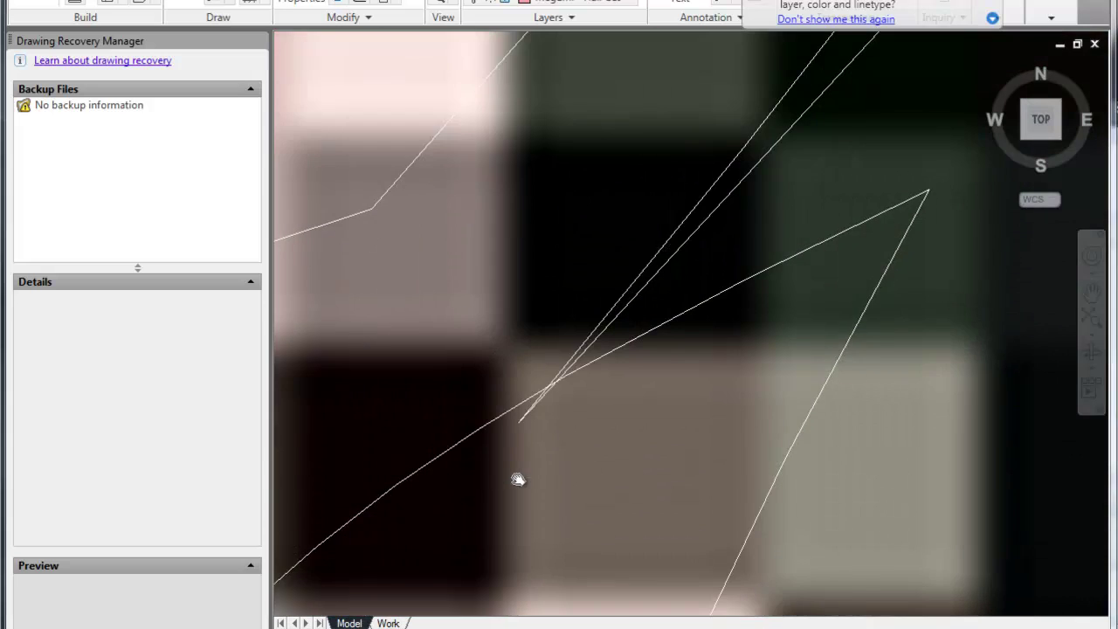
{"action": "scroll", "coordinate": [516, 480], "scroll_direction": "up", "scroll_amount": 2}
{"action": "scroll", "coordinate": [532, 402], "scroll_direction": "down", "scroll_amount": 3}
{"action": "scroll", "coordinate": [574, 330], "scroll_direction": "down", "scroll_amount": 2}
{"action": "scroll", "coordinate": [569, 344], "scroll_direction": "up", "scroll_amount": 2}
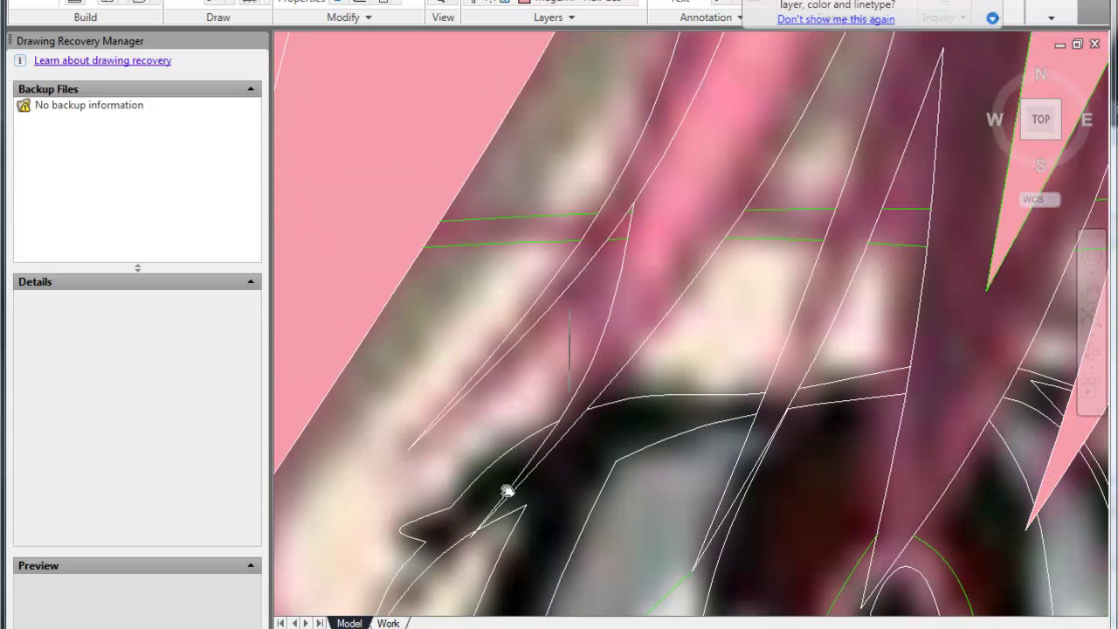
{"action": "left_click", "coordinate": [465, 321]}
{"action": "left_click", "coordinate": [689, 323]}
{"action": "key", "text": "Return"}
- Hatch the hair region over the eye in pink with the H command
{"action": "scroll", "coordinate": [583, 319], "scroll_direction": "down", "scroll_amount": 2}
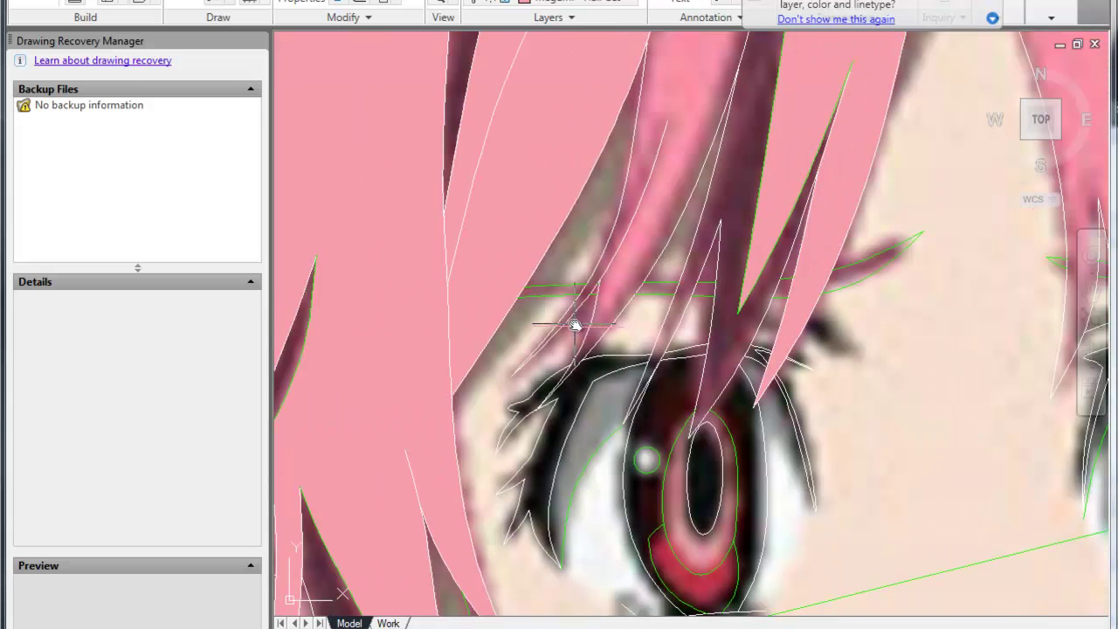
{"action": "type", "text": "h"}
{"action": "key", "text": "Return"}
{"action": "middle_click_drag", "start_coordinate": [582, 332], "coordinate": [550, 426]}
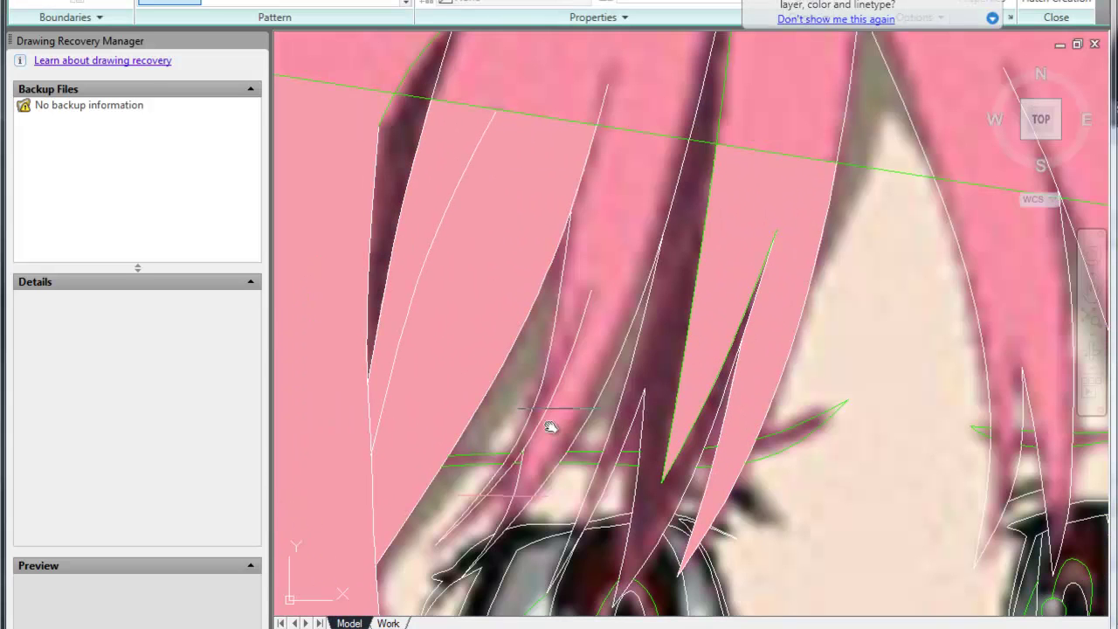
{"action": "left_click", "coordinate": [577, 375]}
{"action": "key", "text": "Return"}
- Zoom and pan to a close-up of the thin sliver between the bang lines
{"action": "scroll", "coordinate": [531, 499], "scroll_direction": "up", "scroll_amount": 3}
{"action": "scroll", "coordinate": [699, 239], "scroll_direction": "up", "scroll_amount": 3}
{"action": "scroll", "coordinate": [689, 262], "scroll_direction": "up", "scroll_amount": 3}
{"action": "type", "text": "h"}
{"action": "key", "text": "Return"}
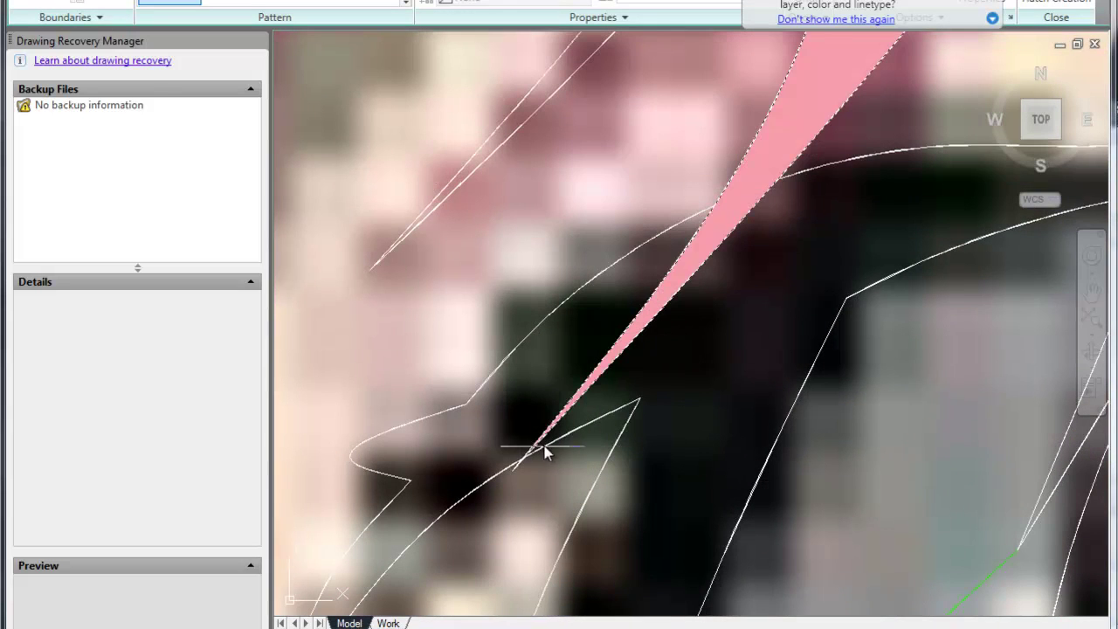
{"action": "scroll", "coordinate": [549, 446], "scroll_direction": "up", "scroll_amount": 2}
{"action": "scroll", "coordinate": [516, 454], "scroll_direction": "up", "scroll_amount": 2}
{"action": "scroll", "coordinate": [515, 428], "scroll_direction": "up", "scroll_amount": 2}
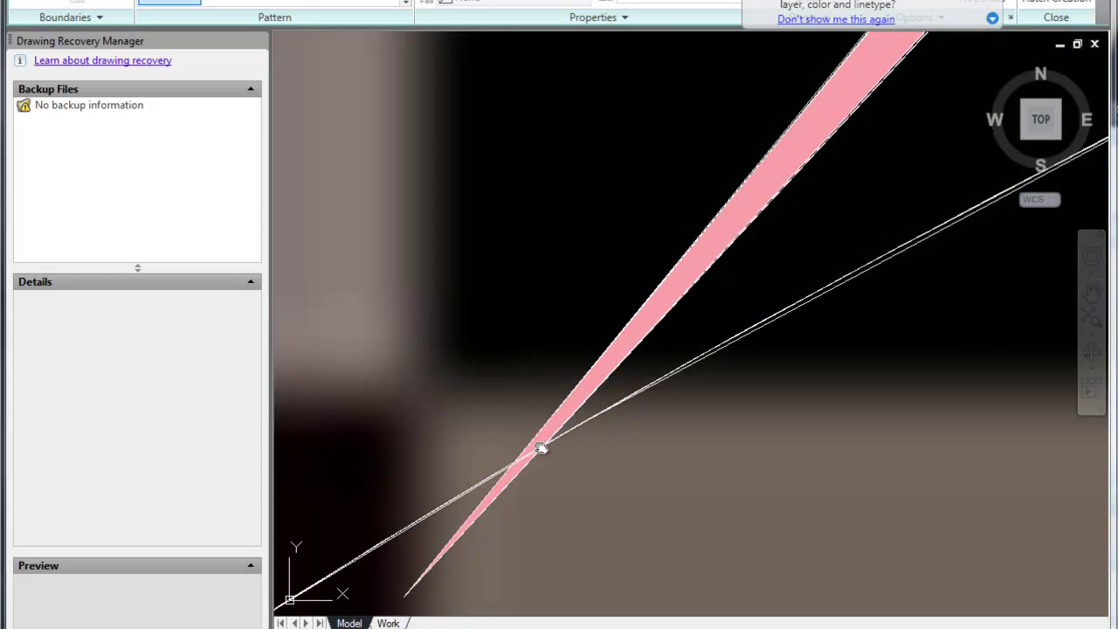
{"action": "key", "text": "Return"}
{"action": "middle_click_drag", "start_coordinate": [520, 410], "coordinate": [565, 372]}
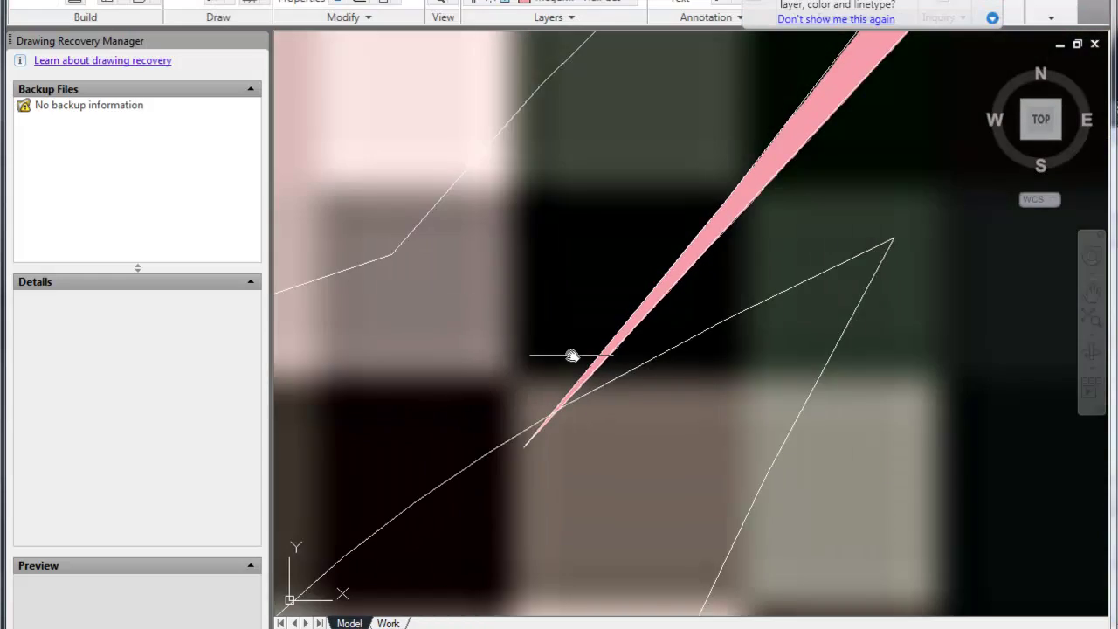
{"action": "scroll", "coordinate": [565, 372], "scroll_direction": "down", "scroll_amount": 3}
{"action": "mouse_move", "coordinate": [579, 480]}
{"action": "middle_mouse_down"}
{"action": "mouse_move", "coordinate": [618, 300]}
{"action": "mouse_move", "coordinate": [629, 392]}
{"action": "middle_mouse_up"}
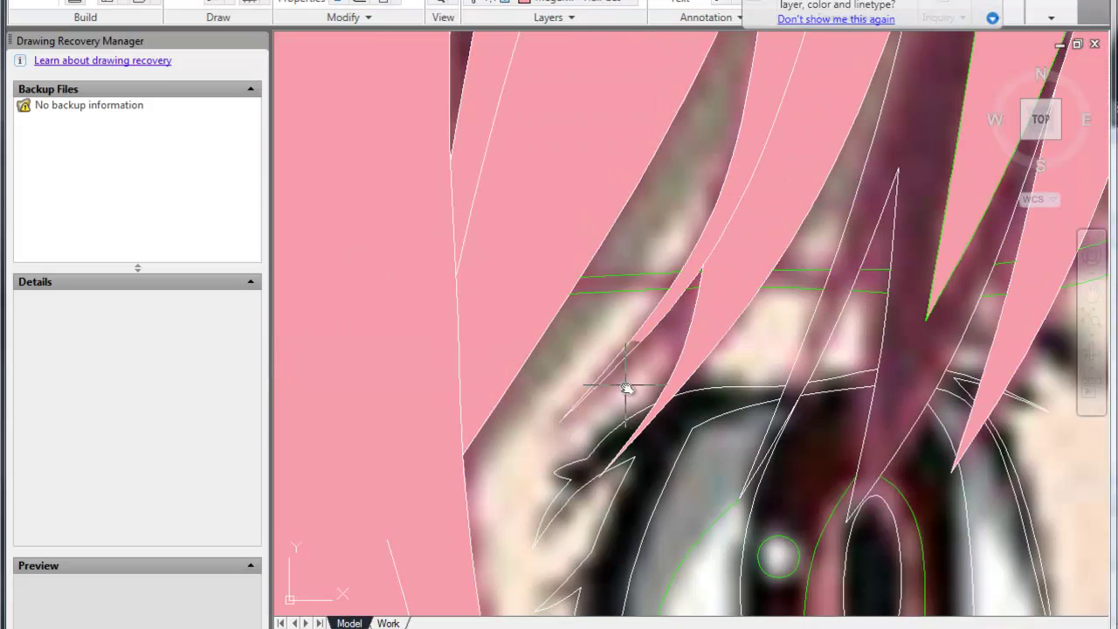
{"action": "scroll", "coordinate": [628, 392], "scroll_direction": "up", "scroll_amount": 4}
- Fill the thin sliver with pink hatch, then window-select it to check and deselect
{"action": "key", "text": "Return"}
{"action": "left_click", "coordinate": [626, 321]}
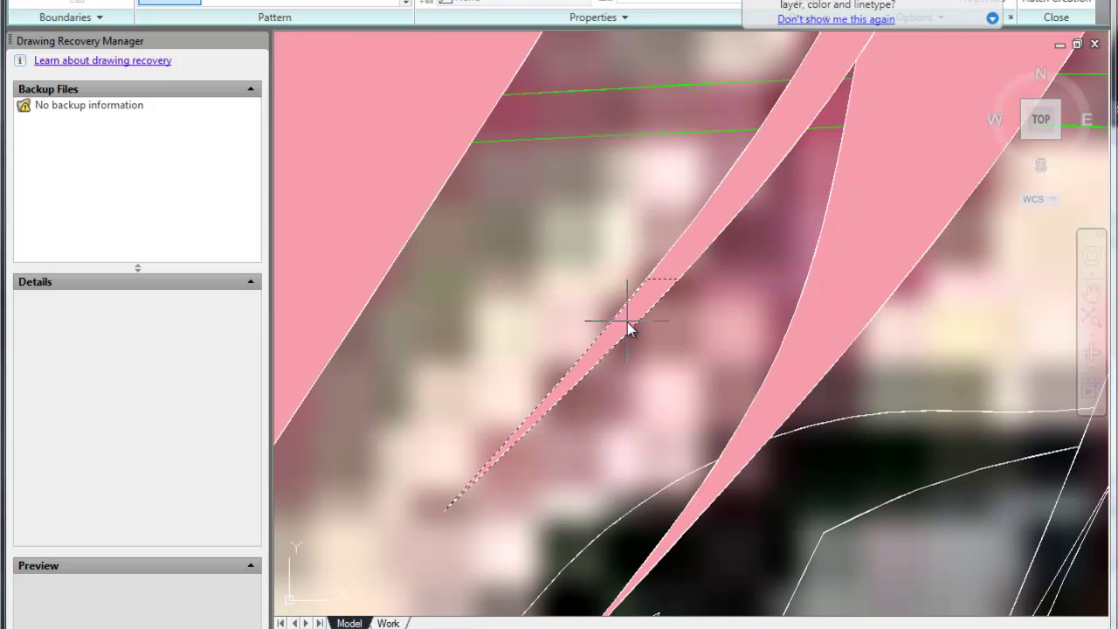
{"action": "key", "text": "Return"}
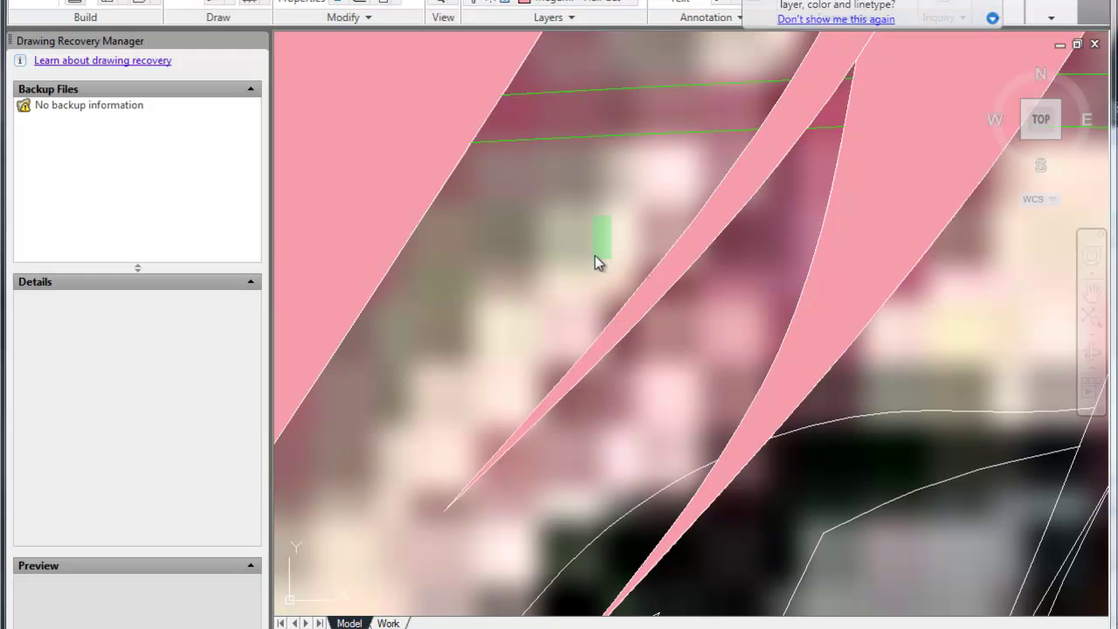
{"action": "left_click", "coordinate": [605, 235]}
{"action": "left_click", "coordinate": [549, 320]}
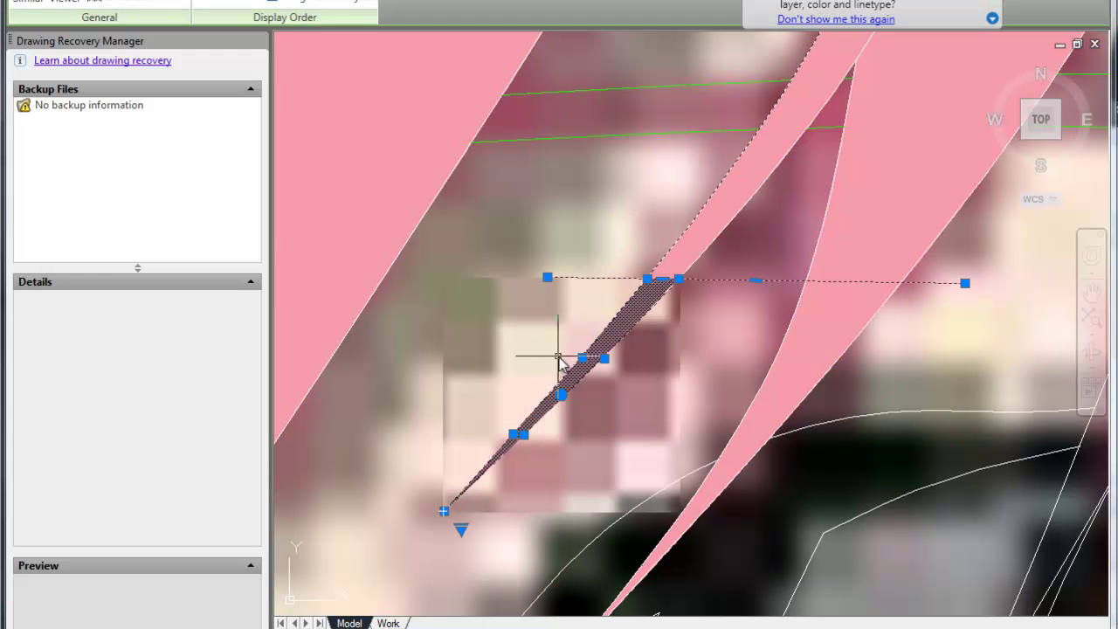
{"action": "left_click", "coordinate": [582, 379], "text": "shift"}
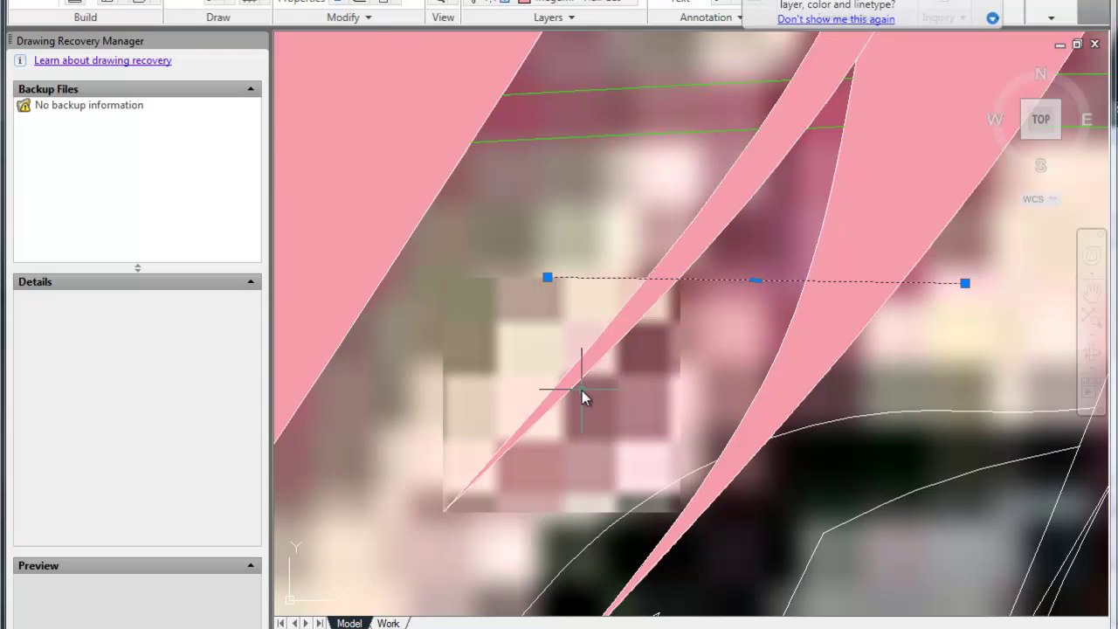
{"action": "scroll", "coordinate": [611, 332], "scroll_direction": "down", "scroll_amount": 3}
{"action": "scroll", "coordinate": [647, 280], "scroll_direction": "down", "scroll_amount": 2}
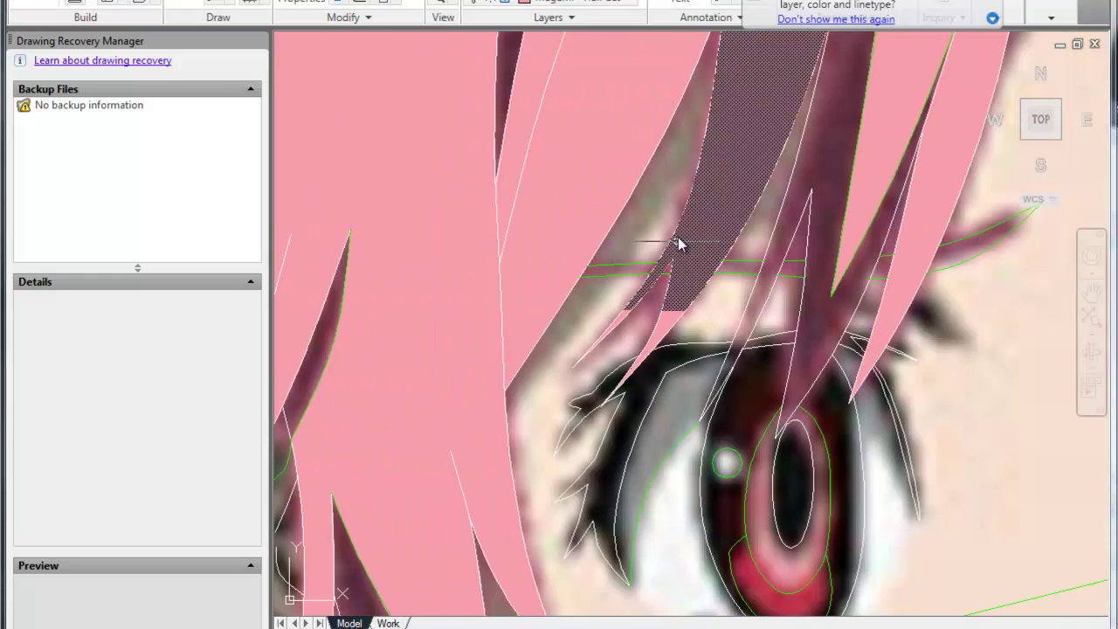
{"action": "scroll", "coordinate": [675, 254], "scroll_direction": "down", "scroll_amount": 2}
{"action": "scroll", "coordinate": [677, 254], "scroll_direction": "up", "scroll_amount": 3}
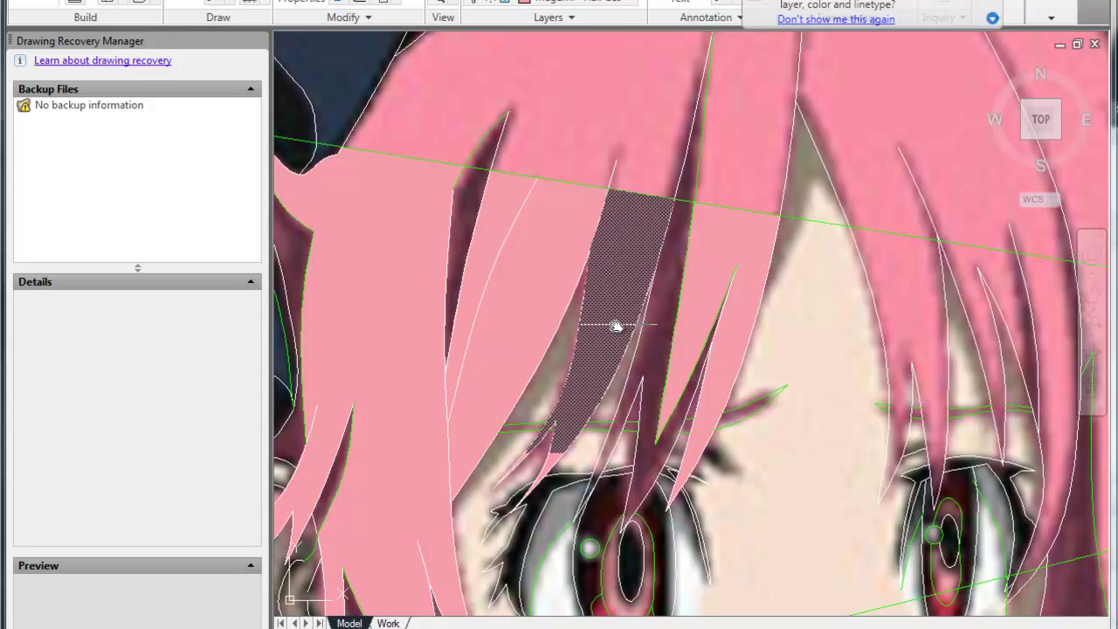
{"action": "left_click", "coordinate": [621, 329]}
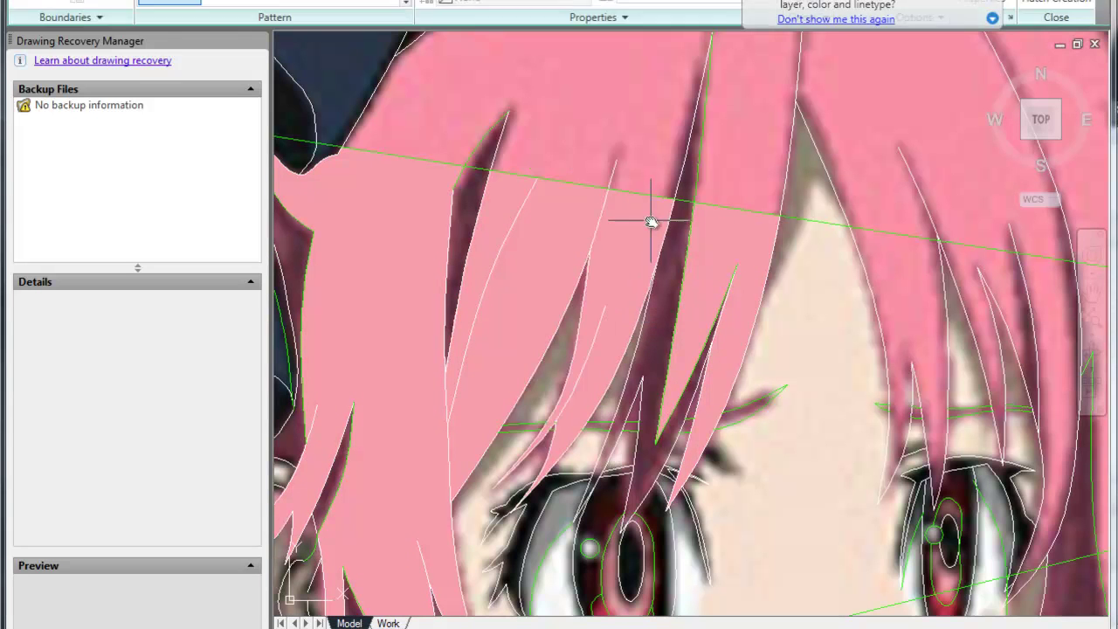
{"action": "scroll", "coordinate": [572, 404], "scroll_direction": "down", "scroll_amount": 5}
{"action": "scroll", "coordinate": [564, 402], "scroll_direction": "up", "scroll_amount": 3}
{"action": "scroll", "coordinate": [725, 284], "scroll_direction": "up", "scroll_amount": 3}
{"action": "middle_click_drag", "start_coordinate": [656, 264], "coordinate": [668, 319]}
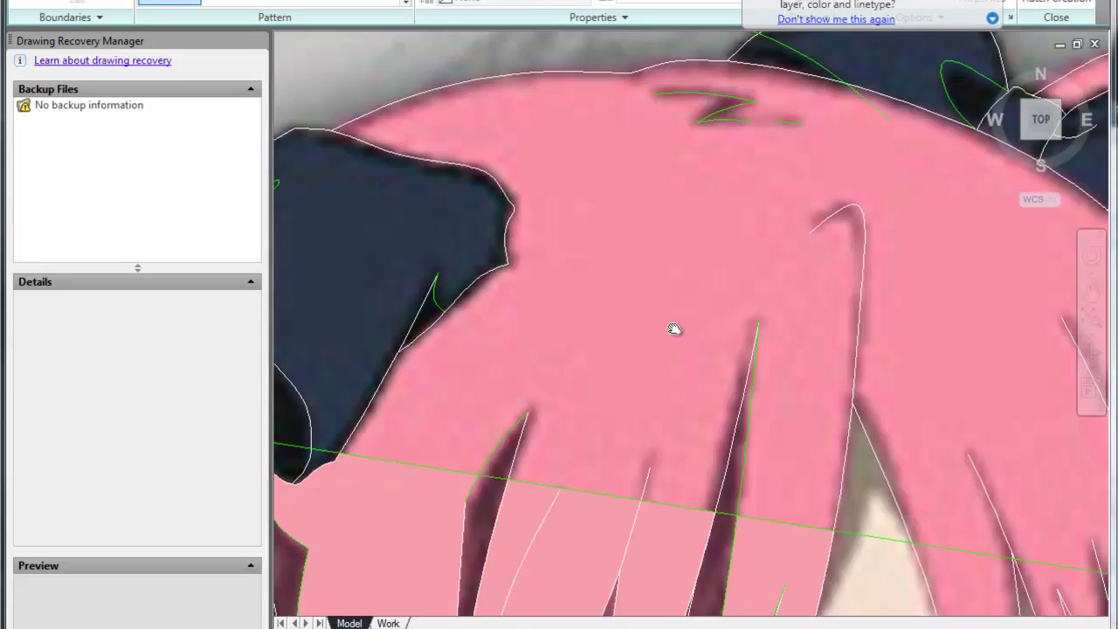
{"action": "scroll", "coordinate": [622, 326], "scroll_direction": "down", "scroll_amount": 4}
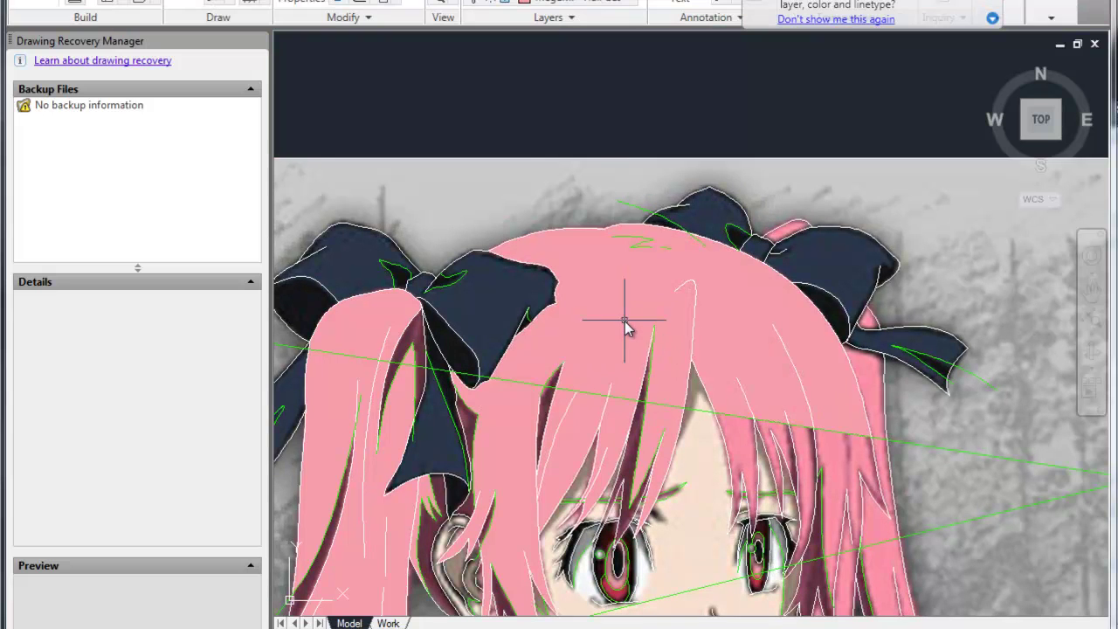
- Hatch three hair strands beside the right eye in pink
{"action": "key", "text": "Return"}
{"action": "scroll", "coordinate": [710, 276], "scroll_direction": "up", "scroll_amount": 3}
{"action": "key", "text": "Return"}
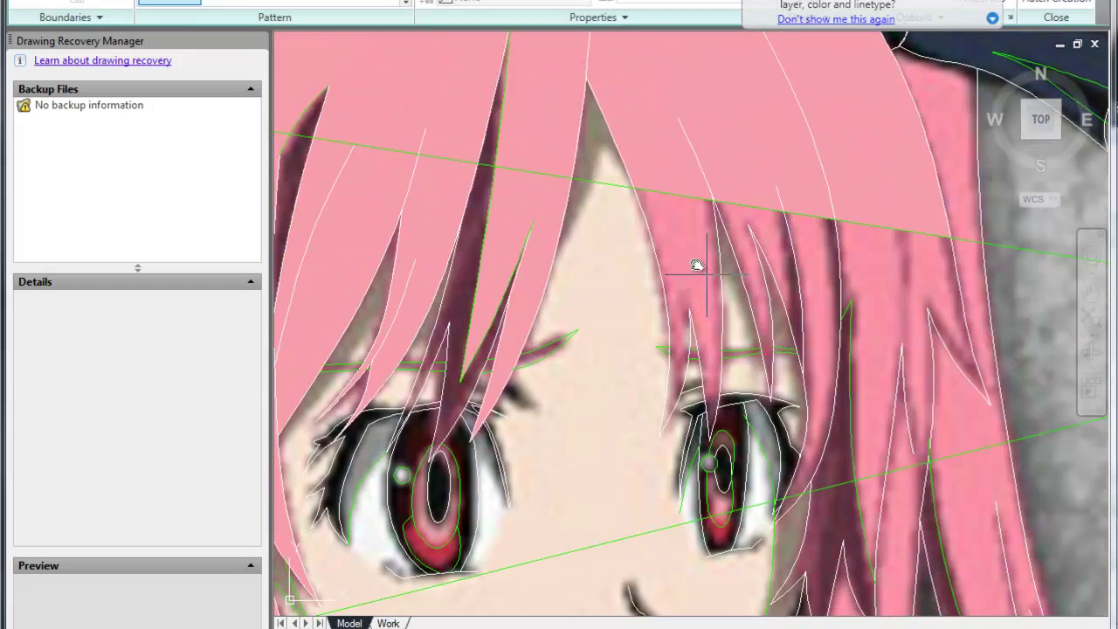
{"action": "left_click", "coordinate": [738, 323]}
{"action": "mouse_move", "coordinate": [756, 316]}
{"action": "middle_mouse_down"}
{"action": "mouse_move", "coordinate": [623, 324]}
{"action": "mouse_move", "coordinate": [544, 257]}
{"action": "middle_mouse_up"}
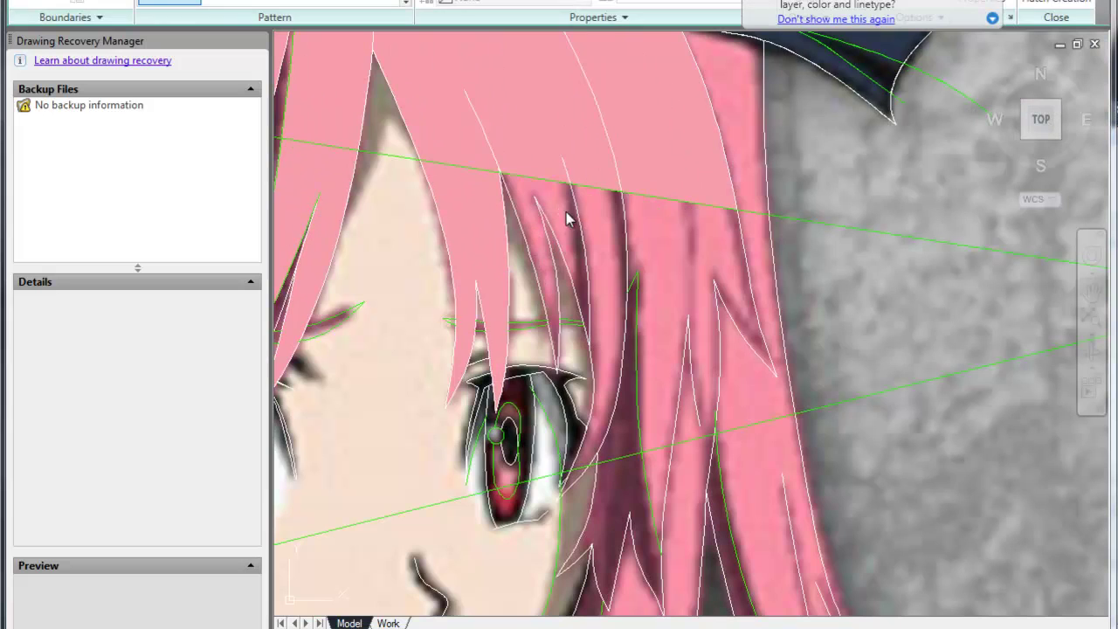
{"action": "left_click", "coordinate": [605, 256]}
{"action": "scroll", "coordinate": [569, 376], "scroll_direction": "up", "scroll_amount": 2}
{"action": "scroll", "coordinate": [570, 376], "scroll_direction": "up", "scroll_amount": 2}
{"action": "scroll", "coordinate": [544, 393], "scroll_direction": "up", "scroll_amount": 1}
{"action": "scroll", "coordinate": [519, 405], "scroll_direction": "down", "scroll_amount": 1}
{"action": "scroll", "coordinate": [524, 400], "scroll_direction": "down", "scroll_amount": 1}
{"action": "scroll", "coordinate": [550, 365], "scroll_direction": "down", "scroll_amount": 3}
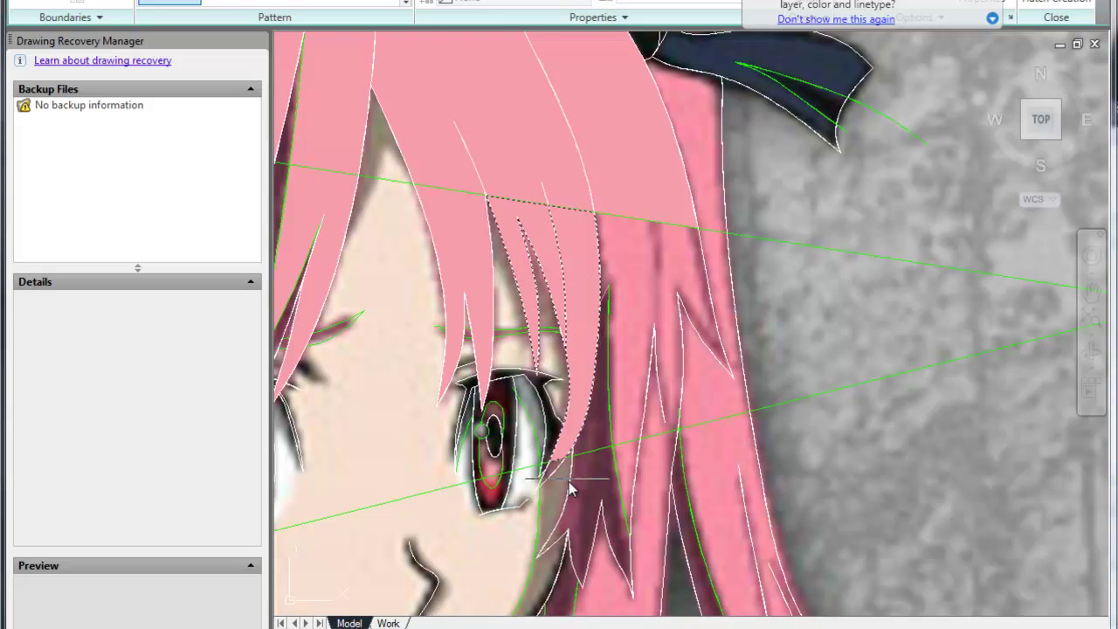
{"action": "left_click", "coordinate": [644, 302]}
{"action": "key", "text": "Return"}
- Begin another pink hatch on the hair region beside the eye
{"action": "middle_click_drag", "start_coordinate": [641, 350], "coordinate": [633, 288]}
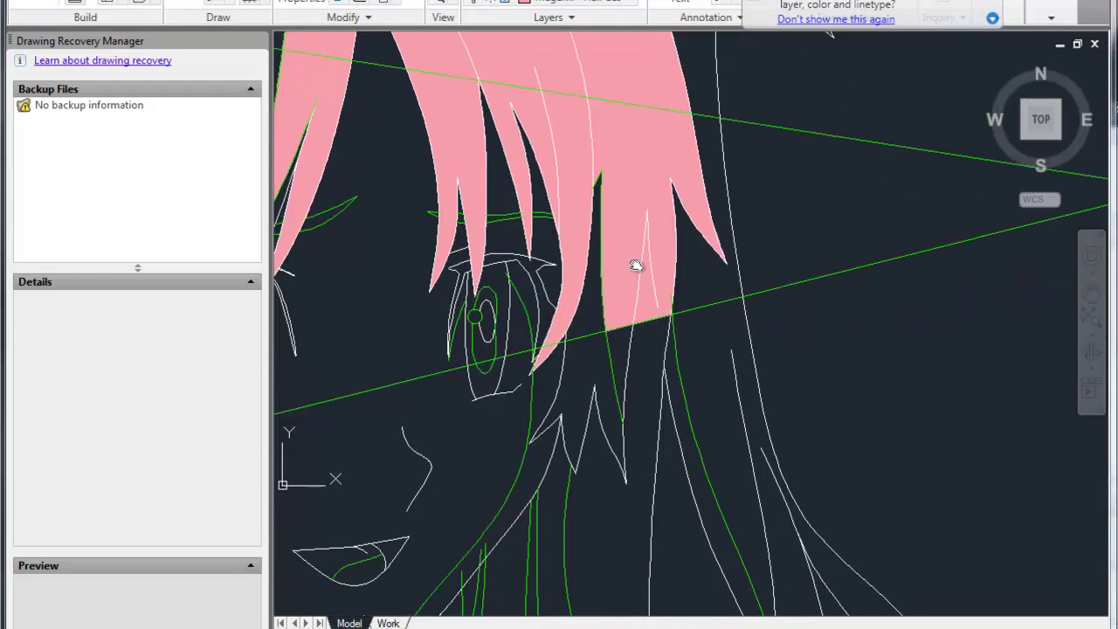
{"action": "key", "text": "Return"}
{"action": "left_click", "coordinate": [619, 326]}
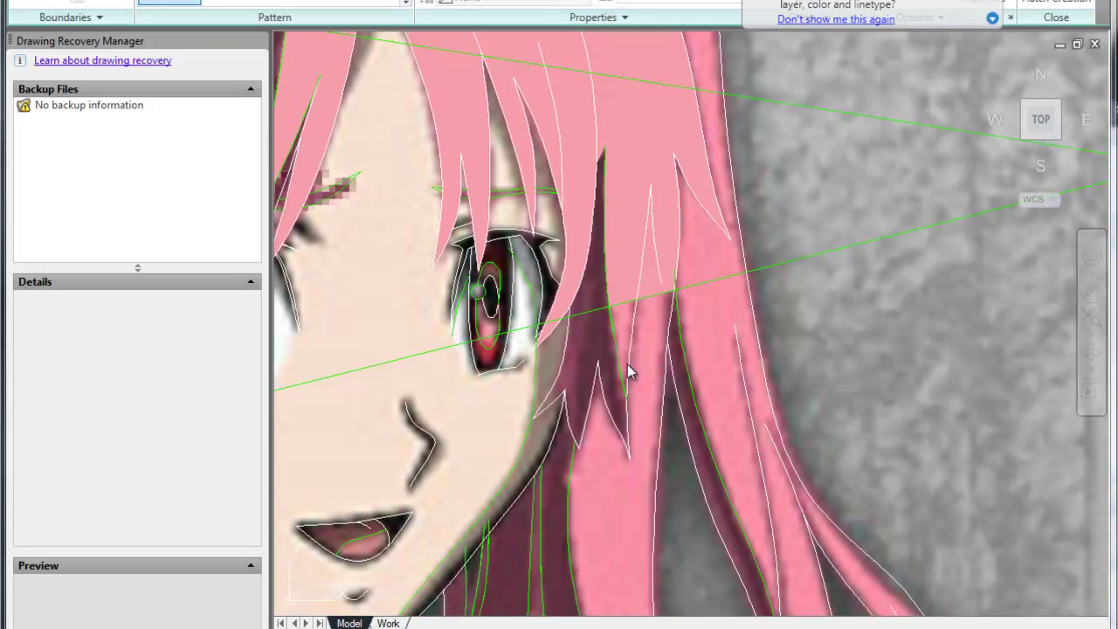
- Add another right-side strand to the hatch and fill the lower right strand area
{"action": "left_click", "coordinate": [690, 247]}
{"action": "middle_click_drag", "start_coordinate": [700, 245], "coordinate": [650, 298]}
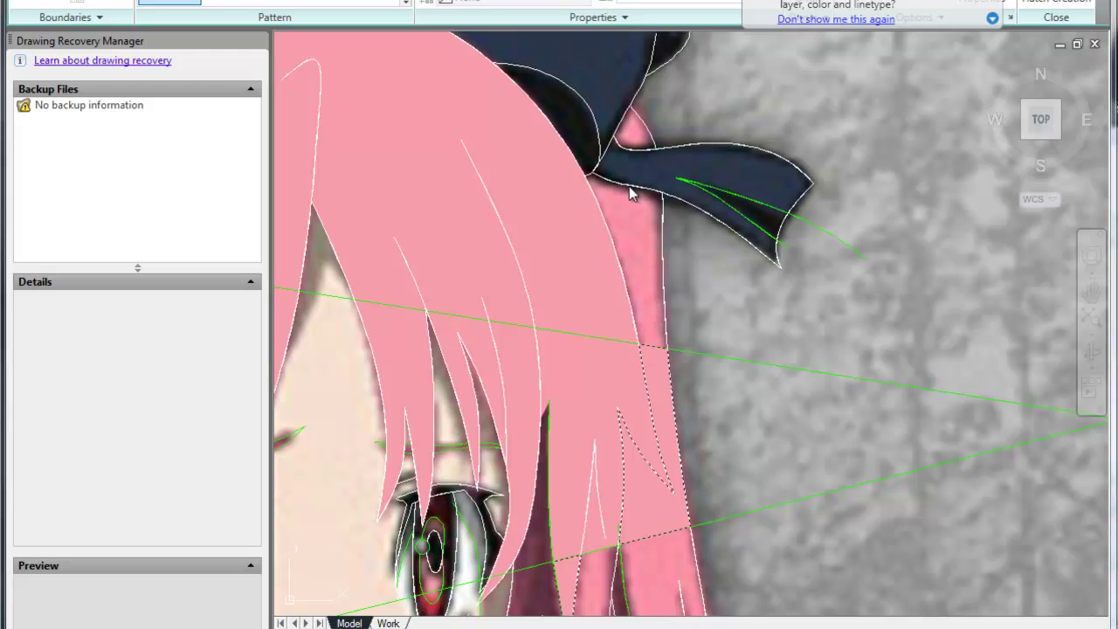
{"action": "key", "text": "Return"}
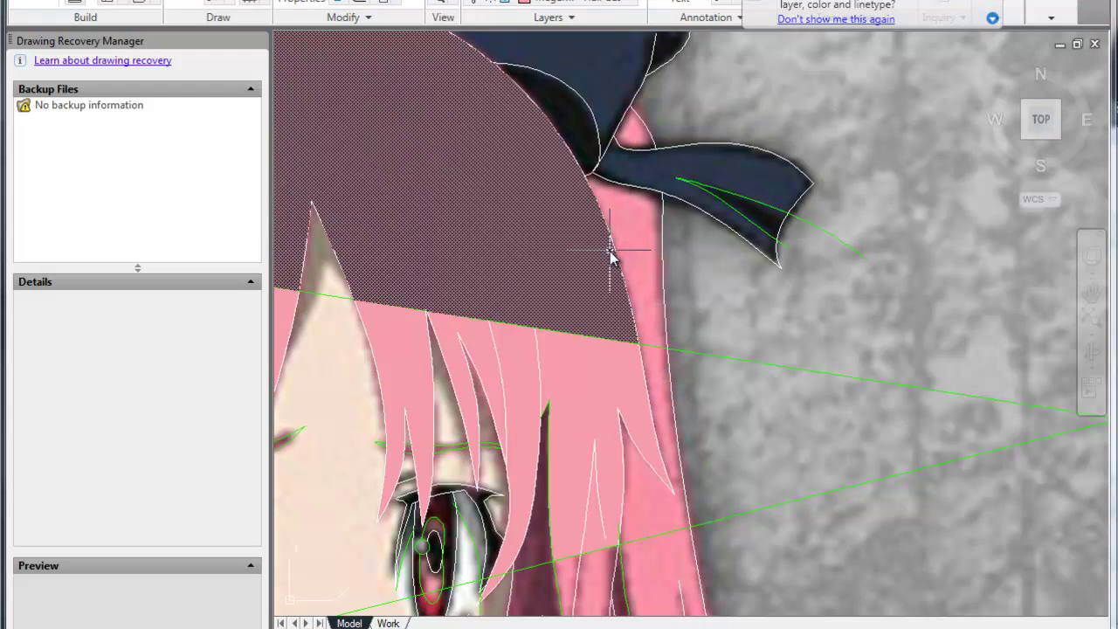
{"action": "key", "text": "Return"}
{"action": "left_click", "coordinate": [655, 505]}
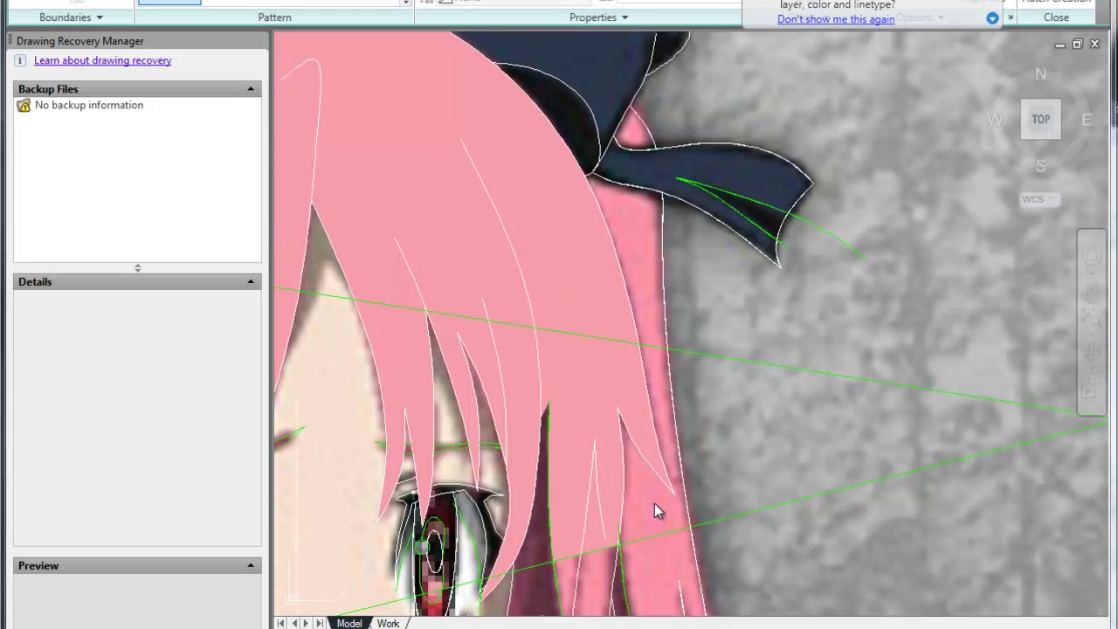
{"action": "key", "text": "Return"}
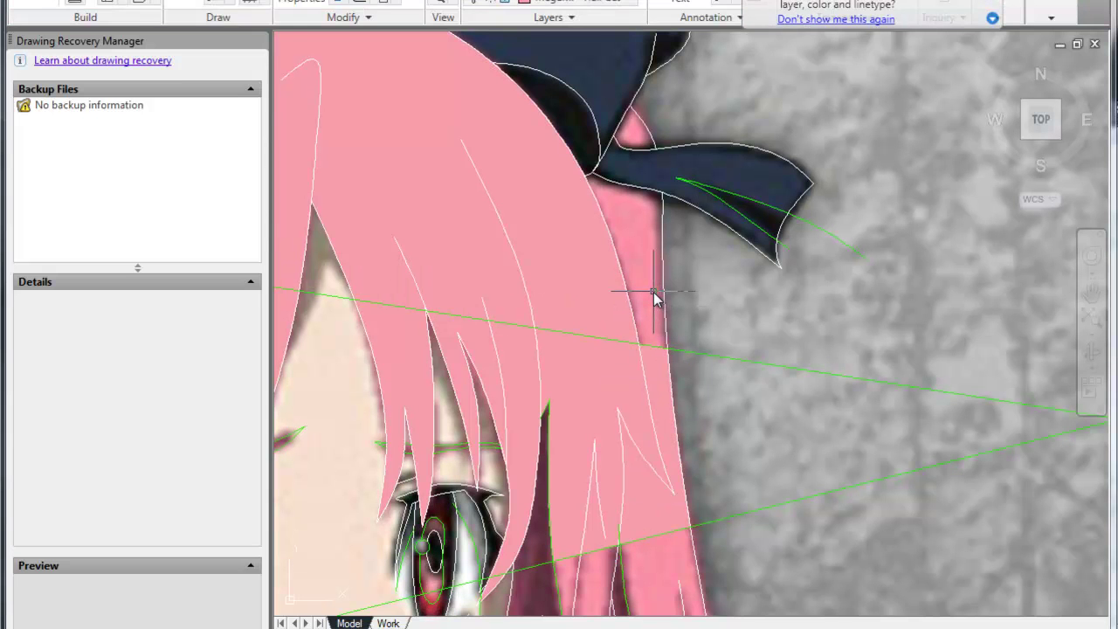
- Fill the hair just below the right-hand bow with pink and view the whole figure
{"action": "key", "text": "Return"}
{"action": "left_click", "coordinate": [645, 281]}
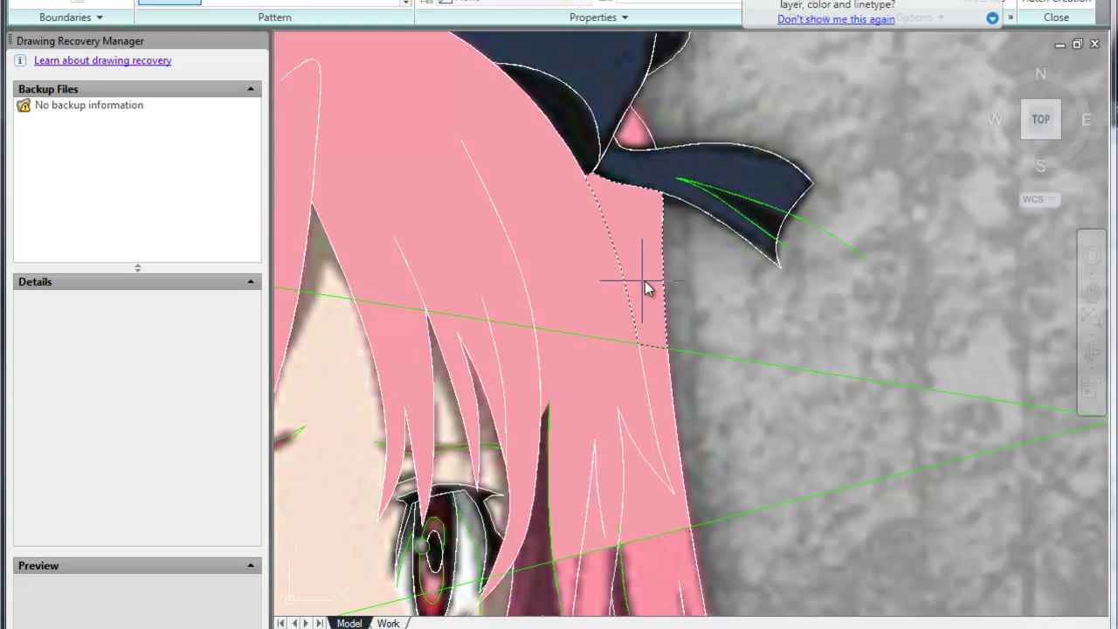
{"action": "key", "text": "Return"}
{"action": "scroll", "coordinate": [620, 287], "scroll_direction": "down", "scroll_amount": 2}
{"action": "scroll", "coordinate": [628, 234], "scroll_direction": "down", "scroll_amount": 2}
{"action": "middle_click_drag", "start_coordinate": [628, 234], "coordinate": [830, 276]}
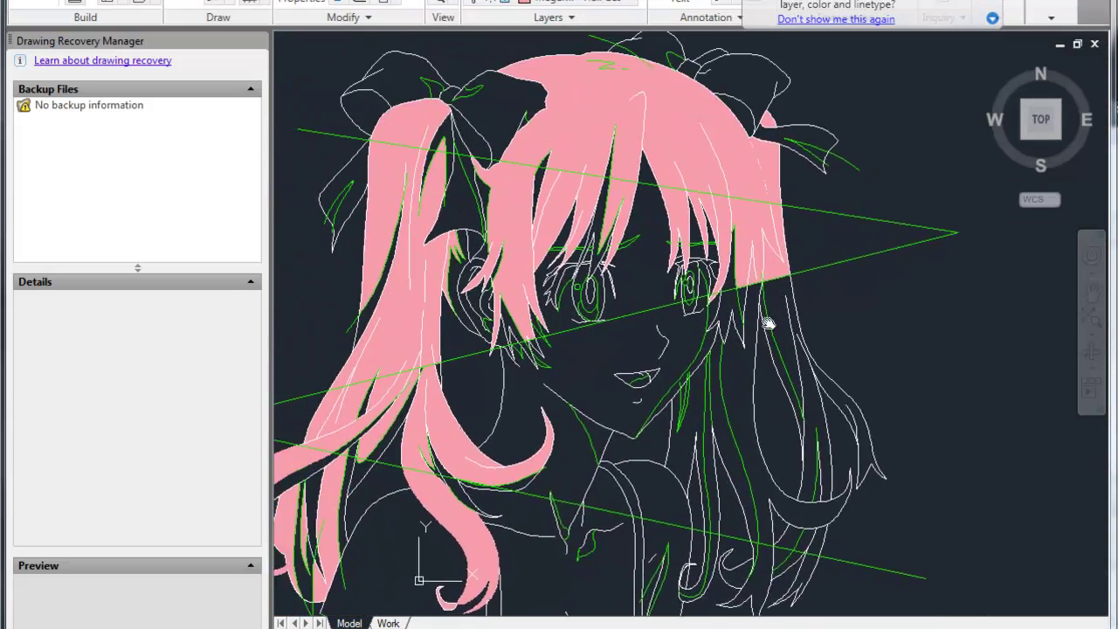